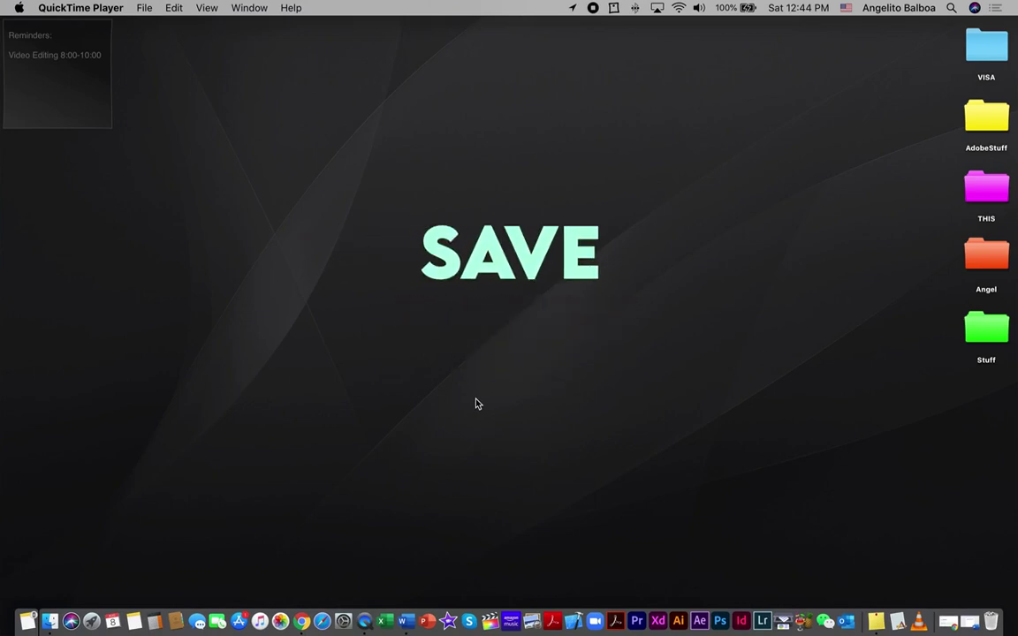
Quit QuickTime Player and, in Finder, create a folder named Stacks in the home folder
{"action": "key", "text": "super+q"}
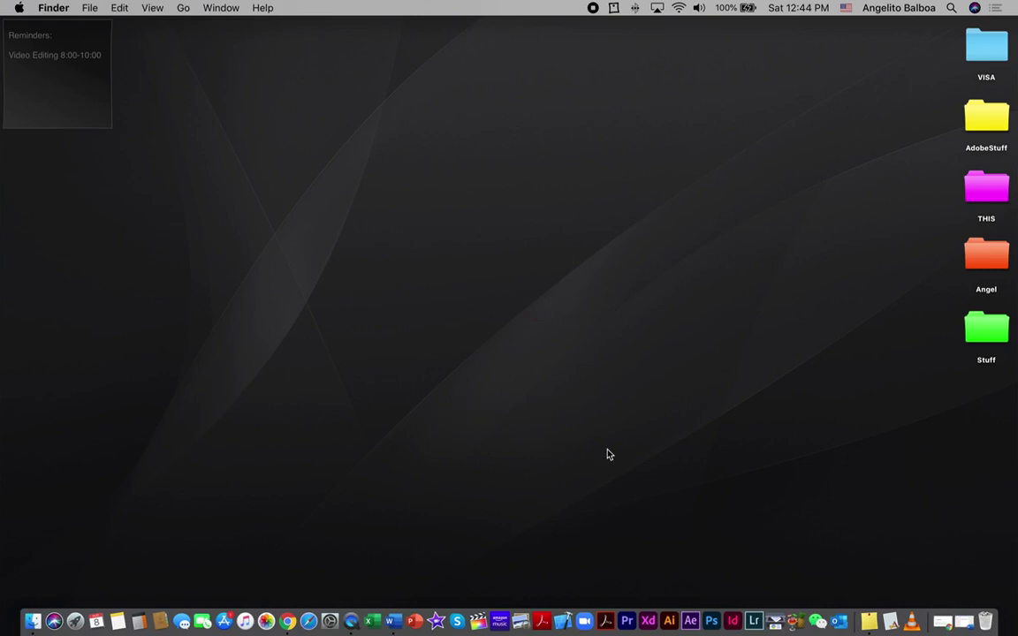
{"action": "left_click", "coordinate": [33, 615]}
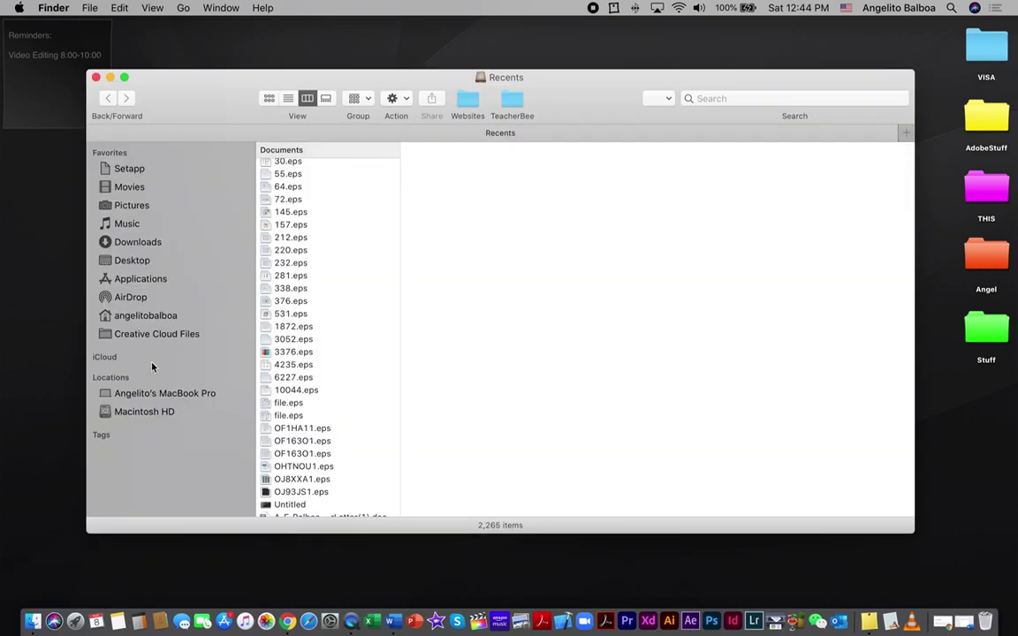
{"action": "left_click", "coordinate": [121, 320]}
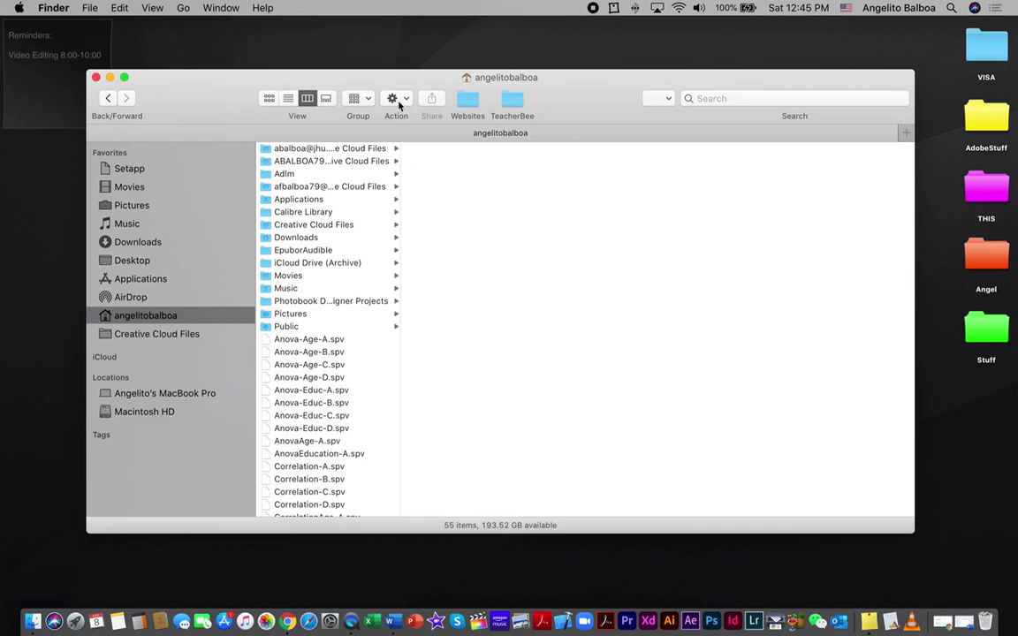
{"action": "left_click", "coordinate": [397, 100]}
{"action": "left_click", "coordinate": [400, 113]}
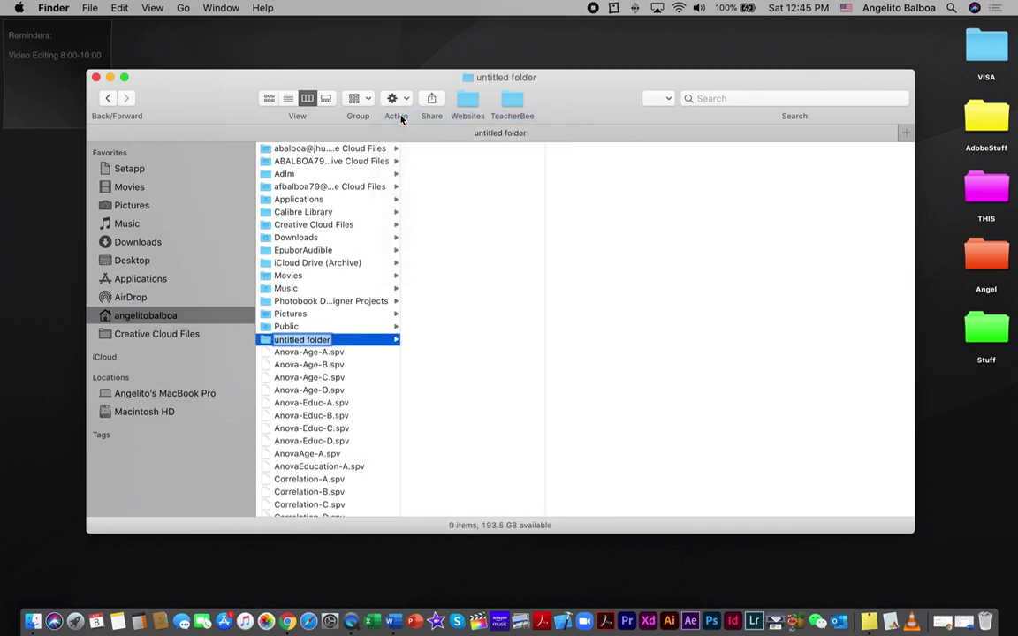
{"action": "type", "text": "Stacks"}
{"action": "key", "text": "Return"}
Create a subfolder named Applications inside the Stacks folder
{"action": "right_click", "coordinate": [447, 247]}
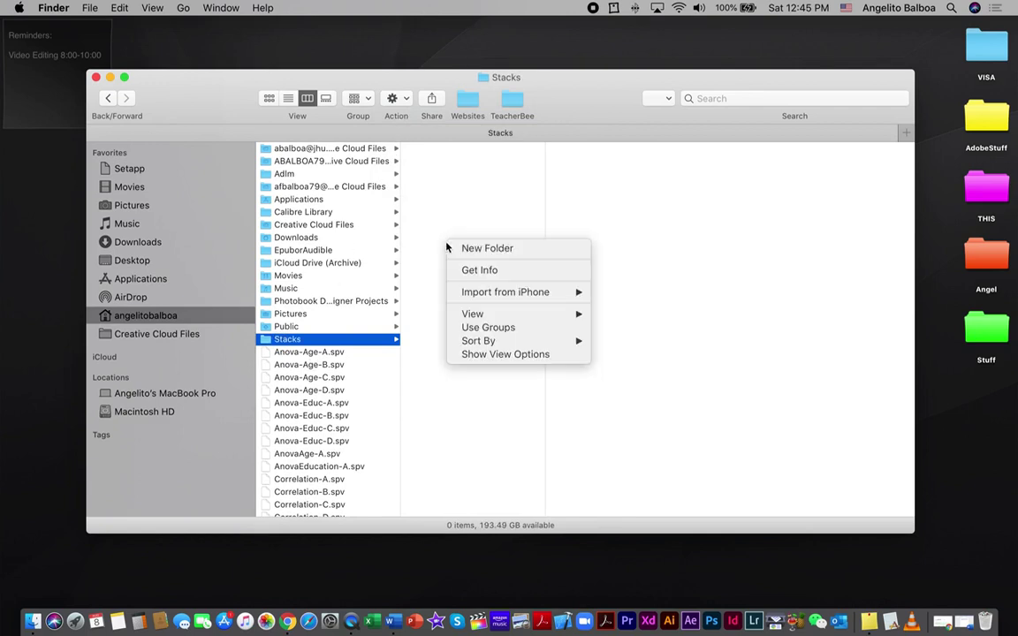
{"action": "left_click", "coordinate": [486, 249]}
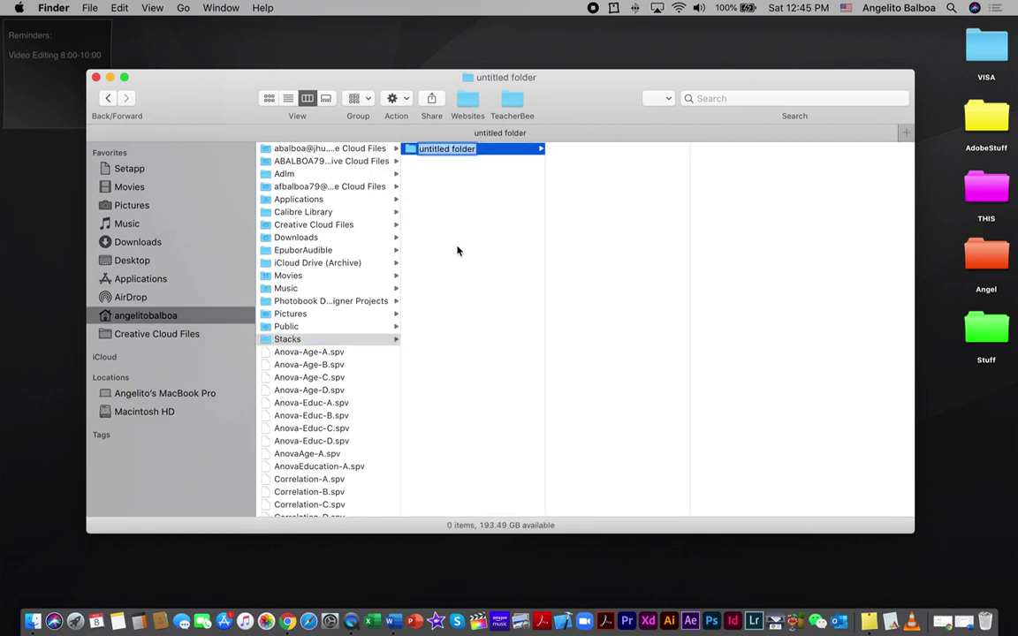
{"action": "type", "text": "Appl"}
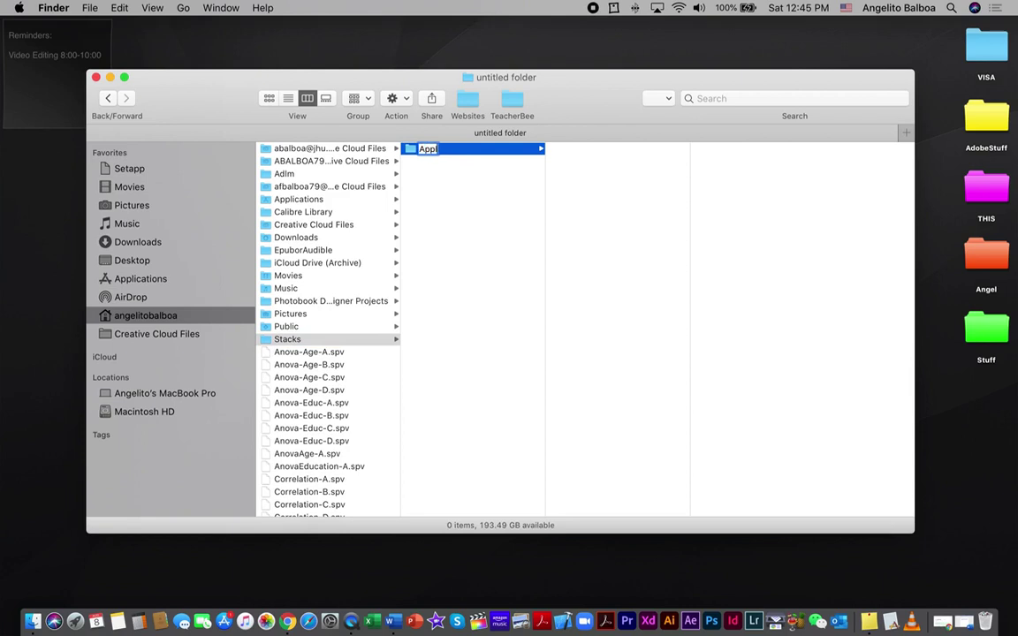
{"action": "type", "text": "ications"}
{"action": "key", "text": "Return"}
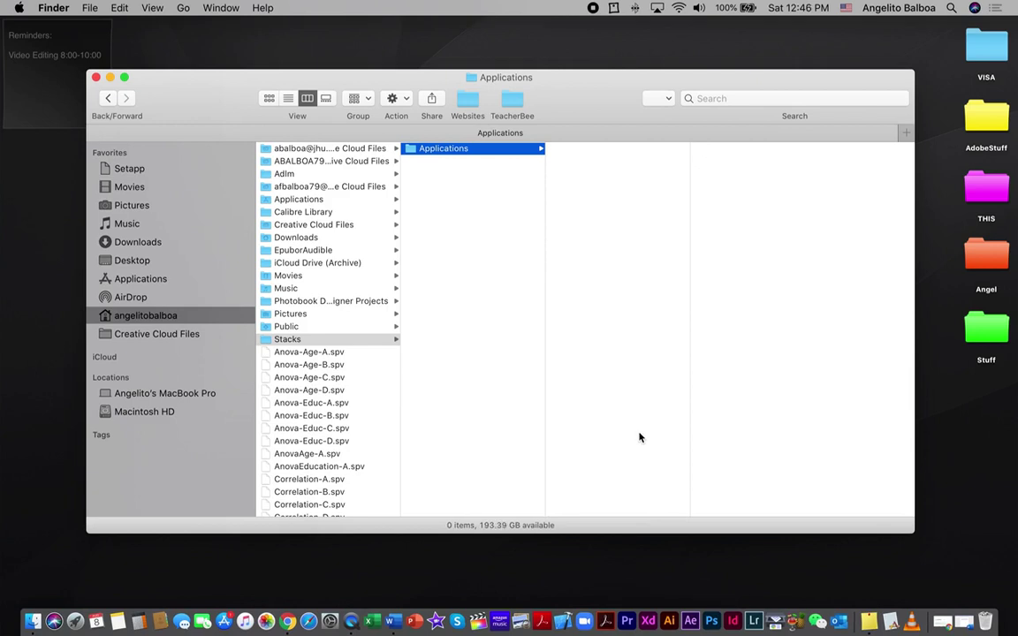
Create a folder named Microsoft inside the Applications subfolder of Stacks
{"action": "right_click", "coordinate": [592, 196]}
{"action": "left_click", "coordinate": [596, 199]}
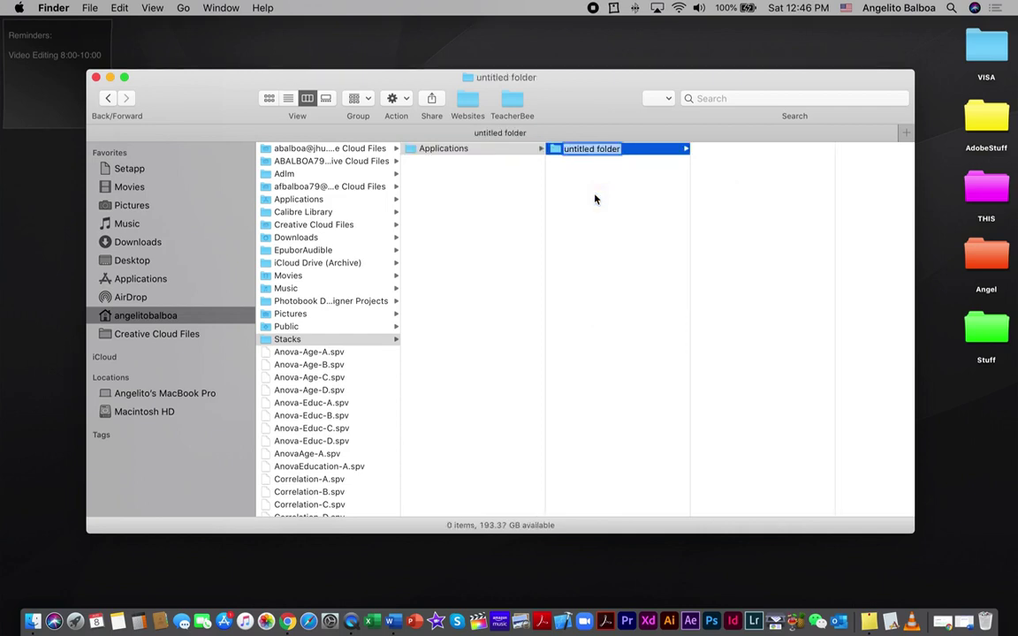
{"action": "type", "text": "Microsoft"}
{"action": "key", "text": "Return"}
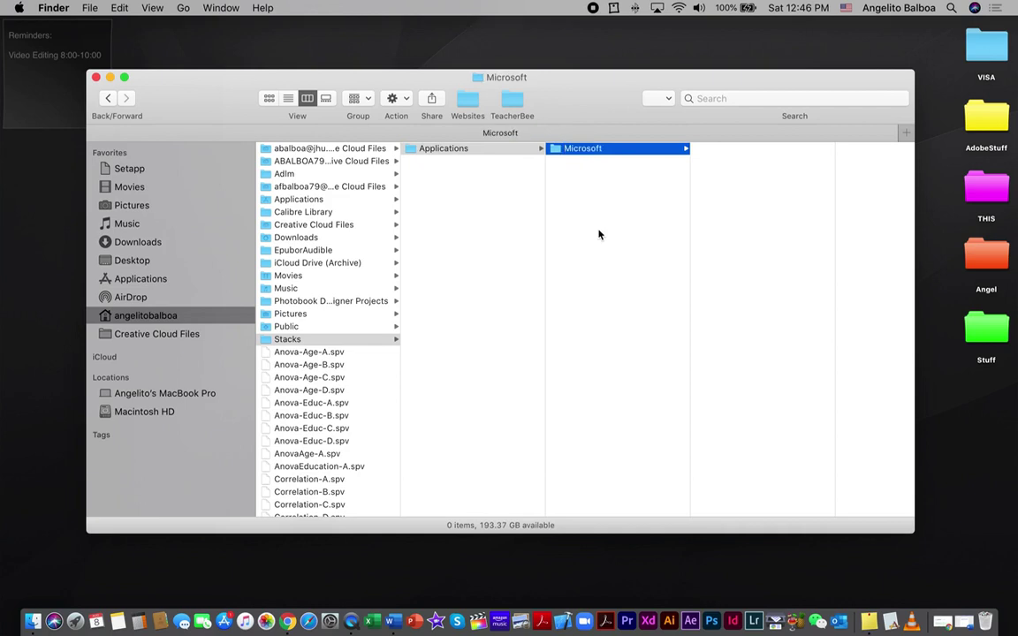
Add a folder named Adobe alongside the Microsoft folder in the Applications subfolder of Stacks
{"action": "left_click", "coordinate": [592, 225]}
{"action": "right_click", "coordinate": [588, 215]}
{"action": "left_click", "coordinate": [593, 216]}
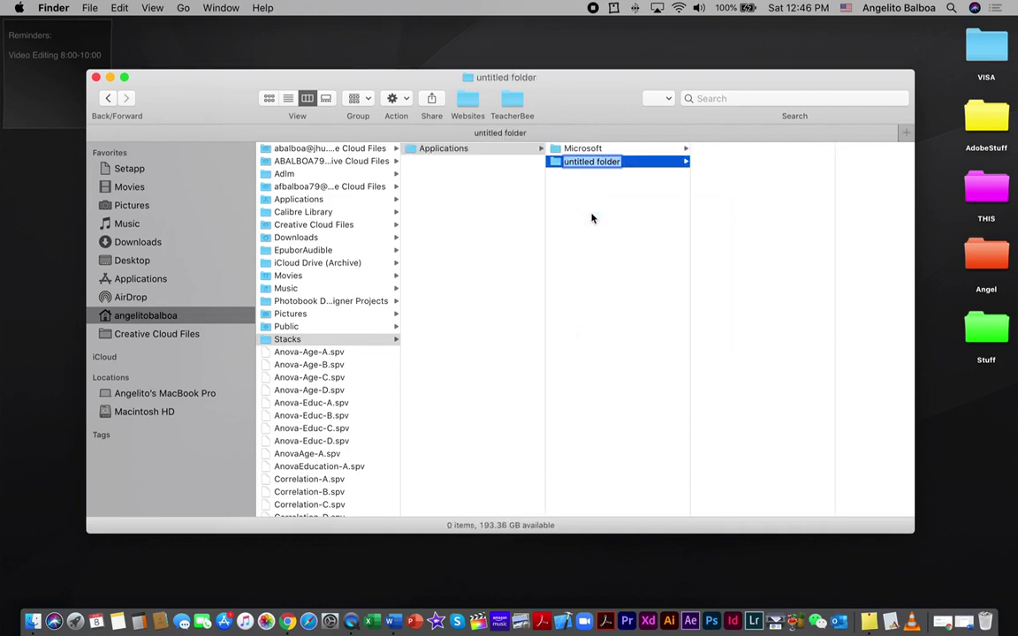
{"action": "type", "text": "Adobe"}
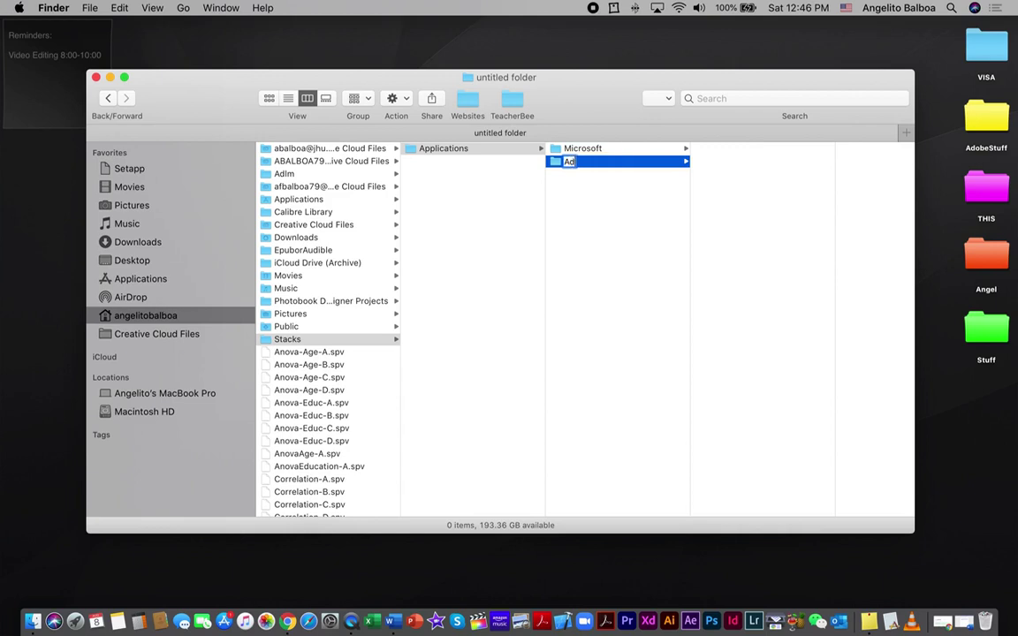
{"action": "key", "text": "Return"}
Add a folder named Apple alongside the Adobe and Microsoft folders in the Applications subfolder of Stacks
{"action": "left_click", "coordinate": [592, 265]}
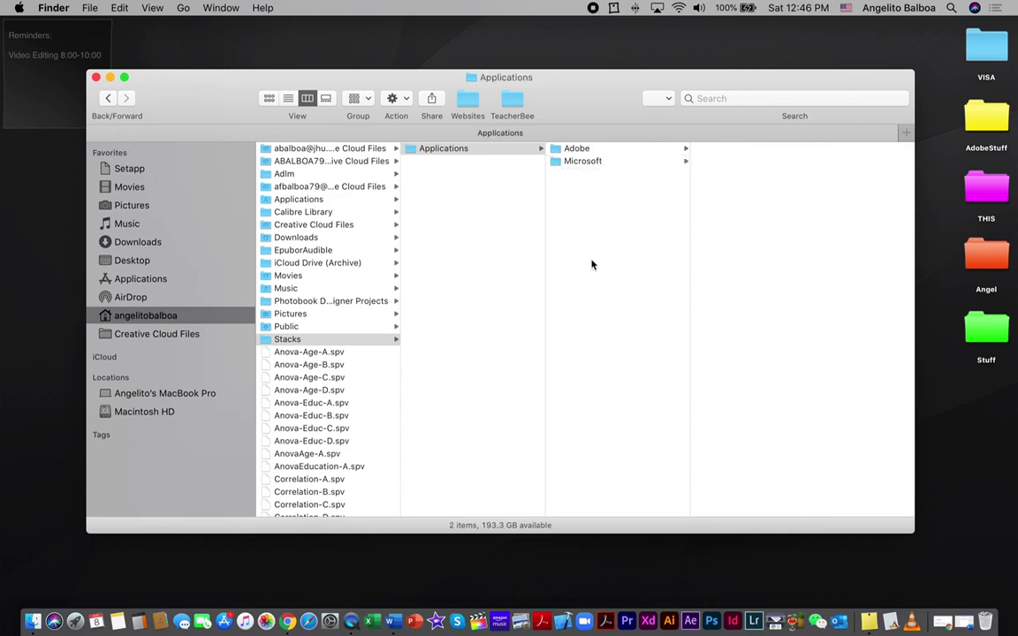
{"action": "right_click", "coordinate": [592, 264]}
{"action": "left_click", "coordinate": [599, 264]}
{"action": "type", "text": "Apple"}
{"action": "key", "text": "Return"}
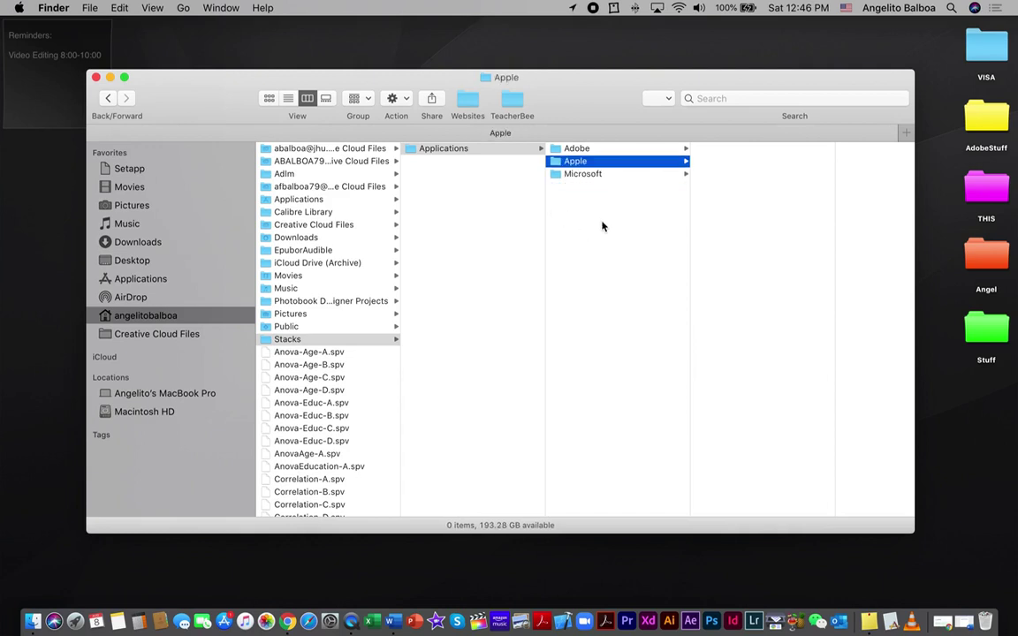
Open the system Applications folder in a new tab, detach it into its own window and make that window narrower
{"action": "left_click_drag", "start_coordinate": [558, 107], "coordinate": [564, 67]}
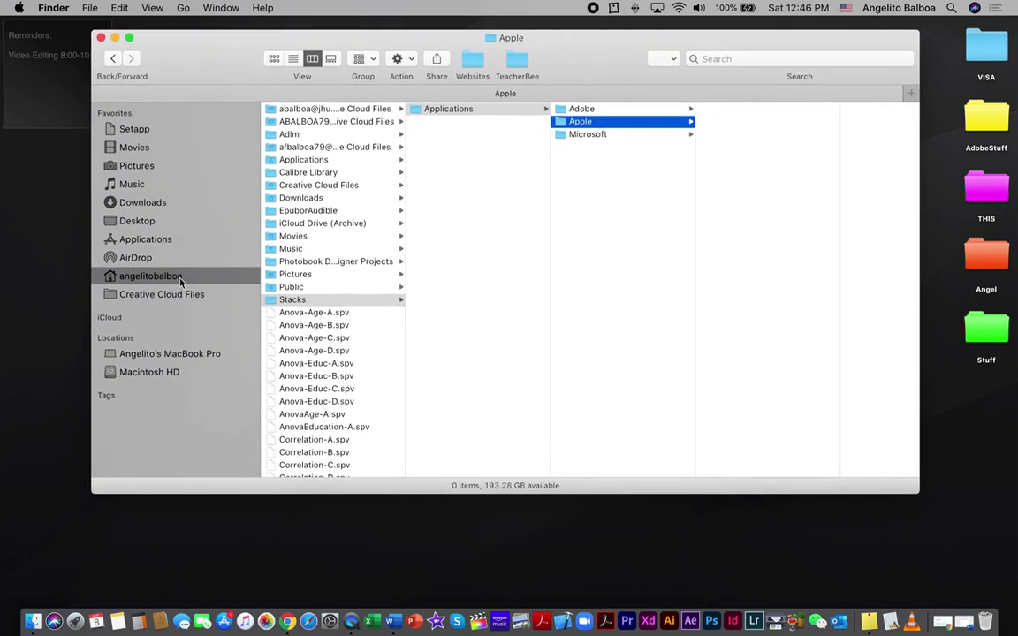
{"action": "right_click", "coordinate": [135, 244]}
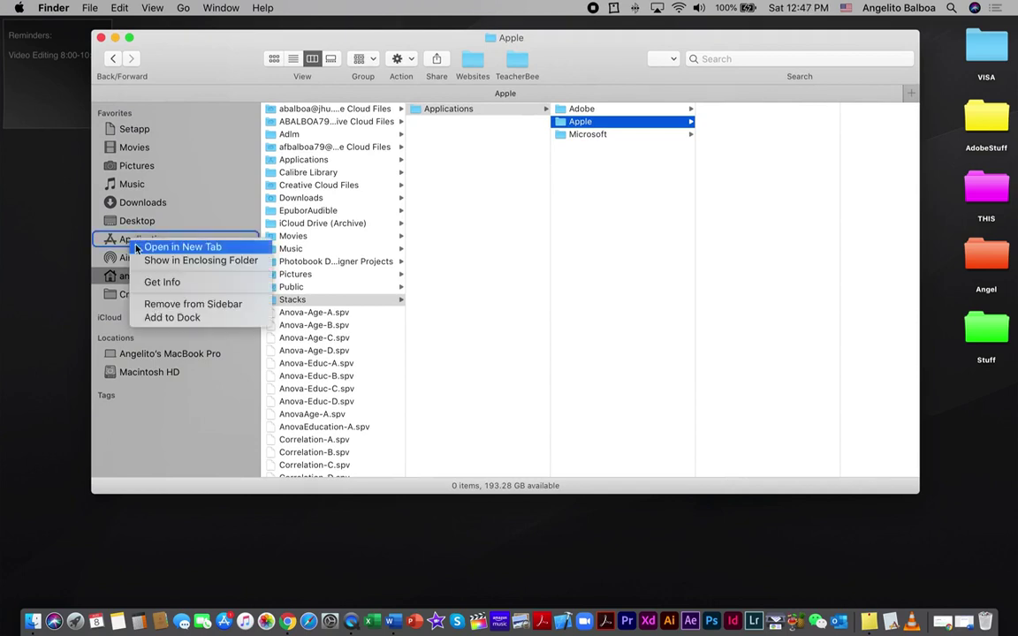
{"action": "left_click", "coordinate": [137, 246]}
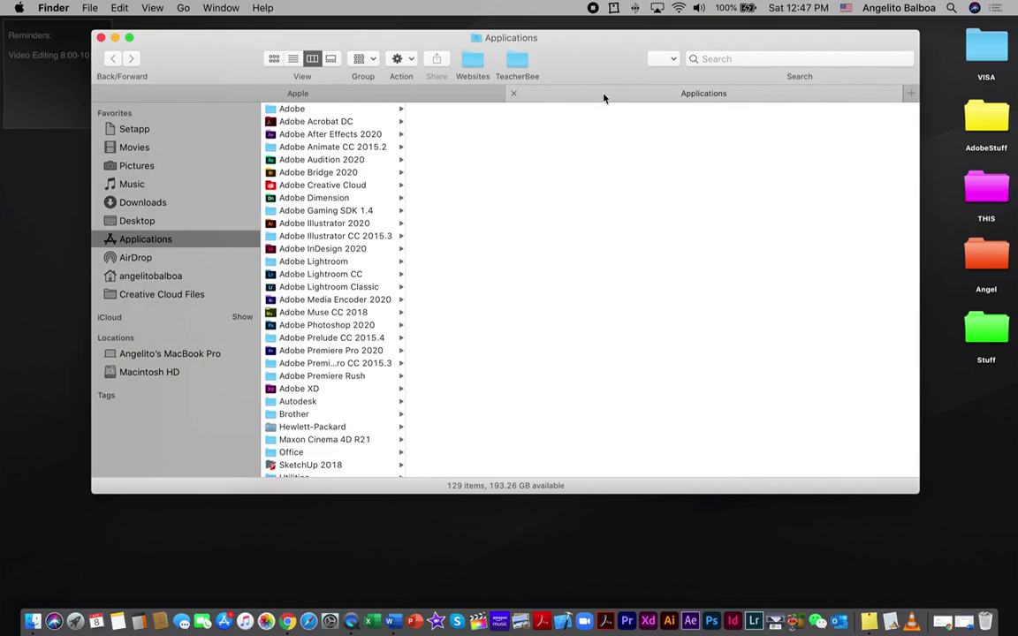
{"action": "left_click_drag", "start_coordinate": [604, 97], "coordinate": [143, 59]}
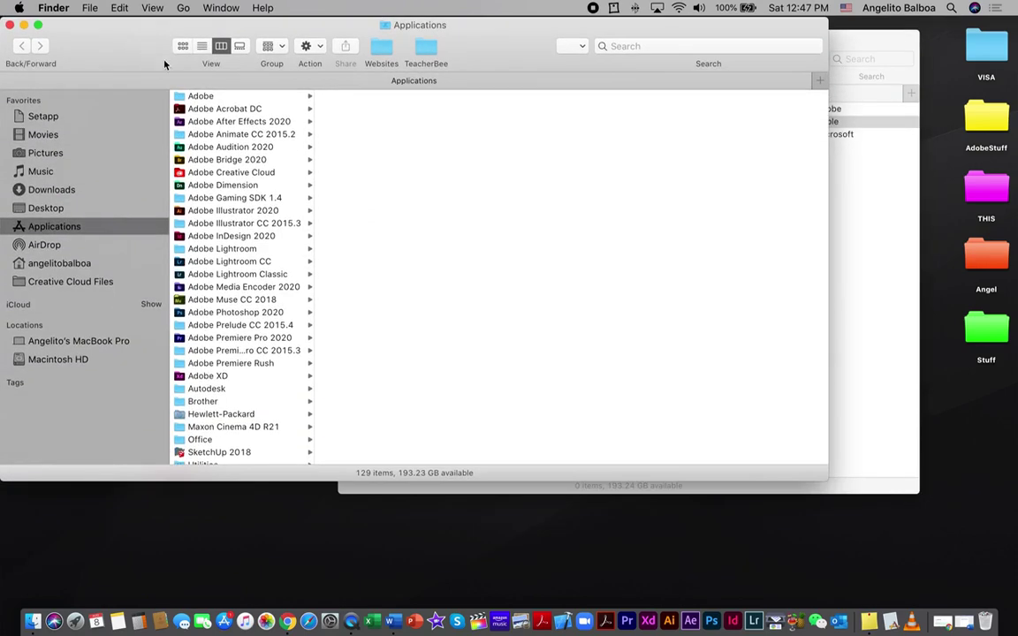
{"action": "left_click_drag", "start_coordinate": [827, 232], "coordinate": [527, 234]}
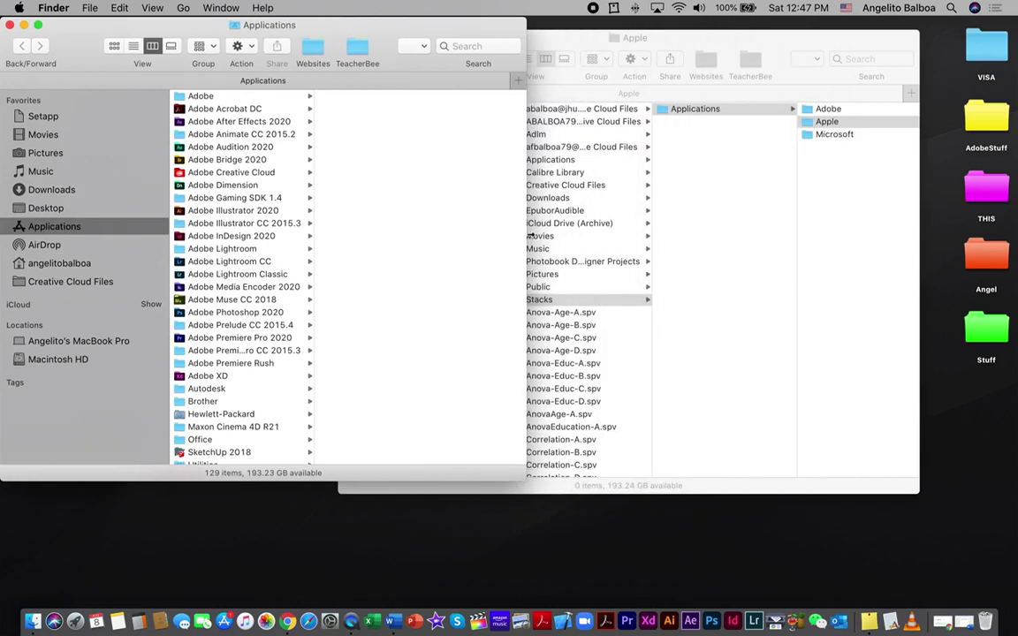
Reposition the window showing the Stacks folders below the system Applications window and widen it to show an empty column
{"action": "left_click", "coordinate": [714, 44]}
{"action": "left_click_drag", "start_coordinate": [714, 44], "coordinate": [545, 256]}
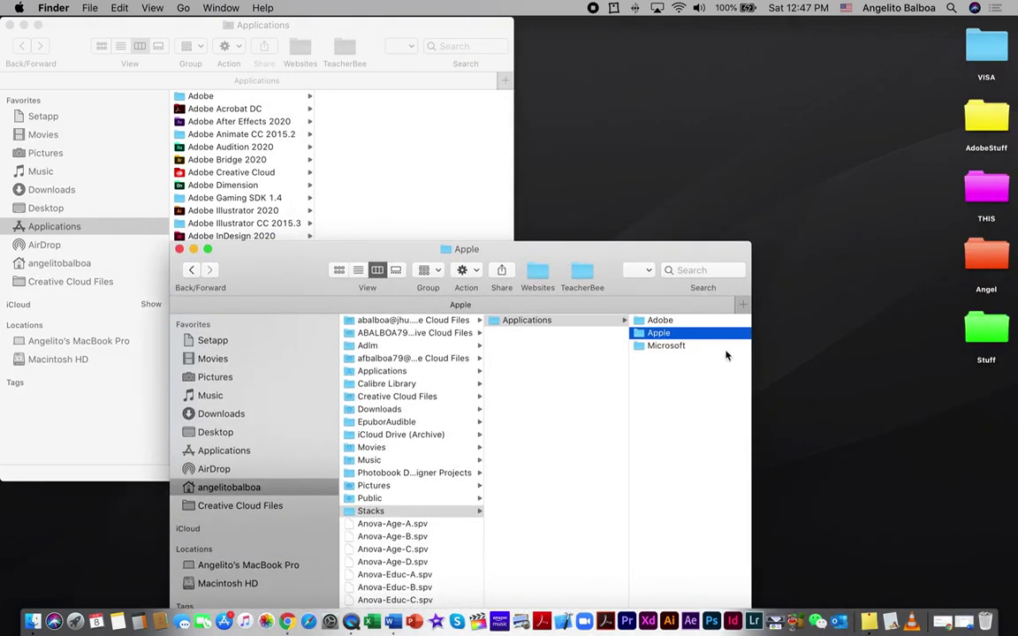
{"action": "left_click_drag", "start_coordinate": [751, 353], "coordinate": [908, 358]}
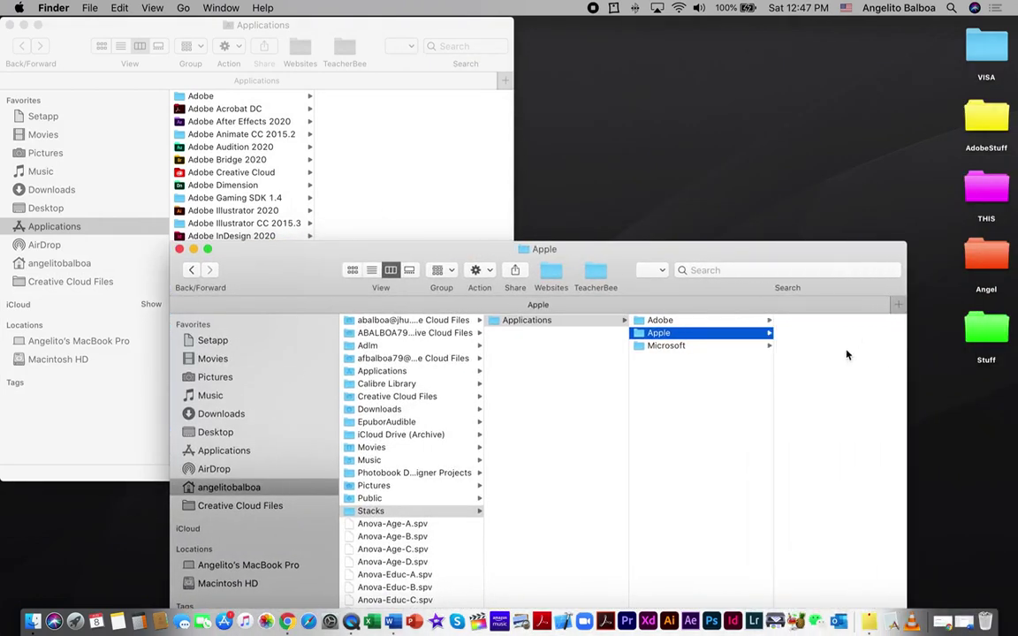
Create aliases of Adobe Acrobat DC, Adobe After Effects 2020 and Adobe Lightroom Classic in the Adobe folder of Stacks
{"action": "key", "text": "Up"}
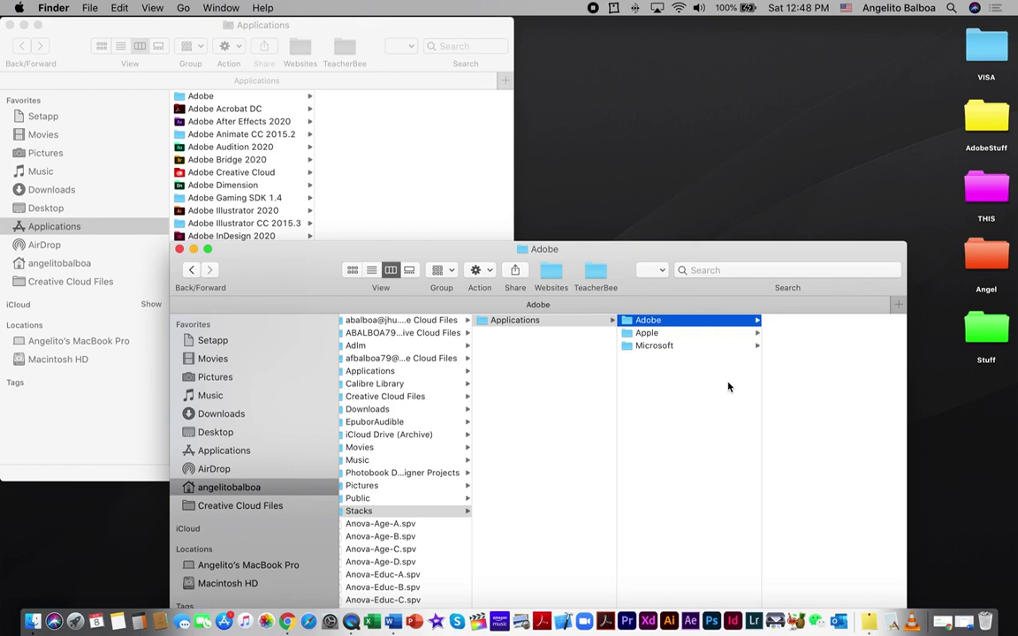
{"action": "left_click", "coordinate": [232, 174]}
{"action": "left_click", "coordinate": [222, 109]}
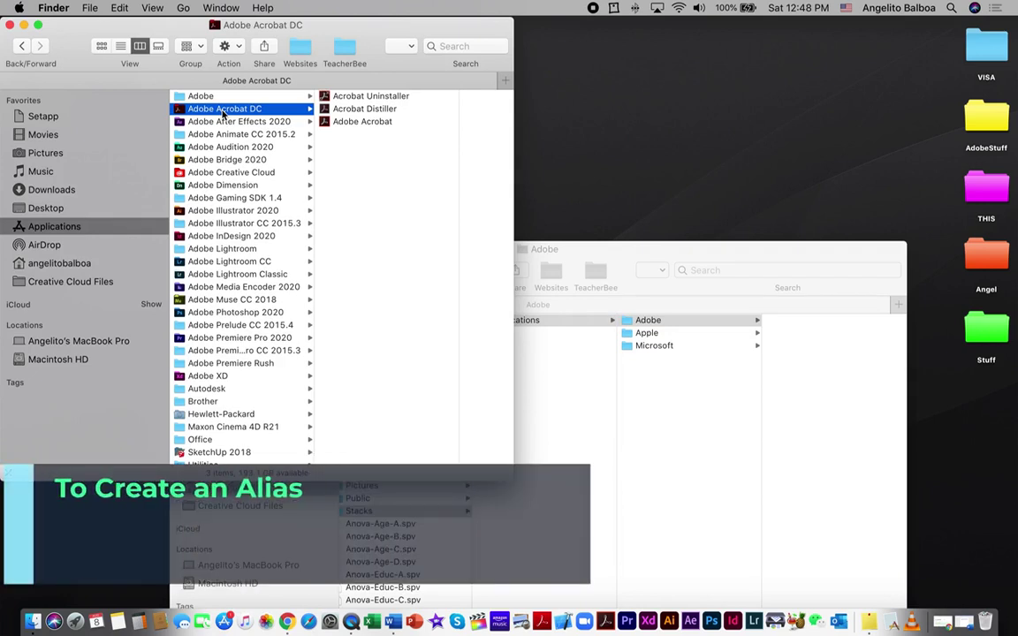
{"action": "left_click_drag", "start_coordinate": [223, 113], "coordinate": [790, 356]}
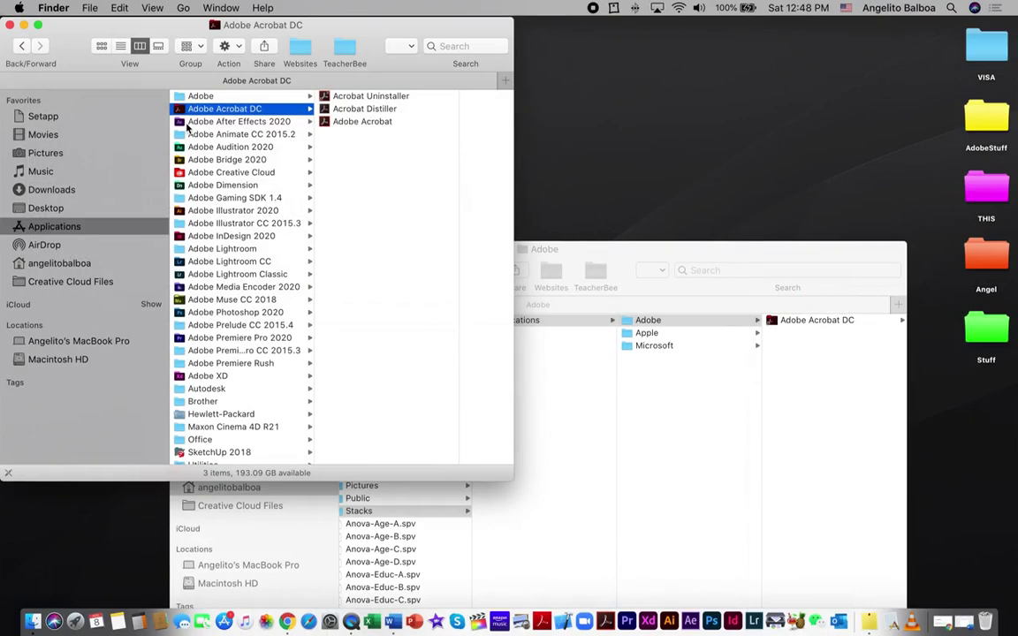
{"action": "left_click", "coordinate": [189, 123]}
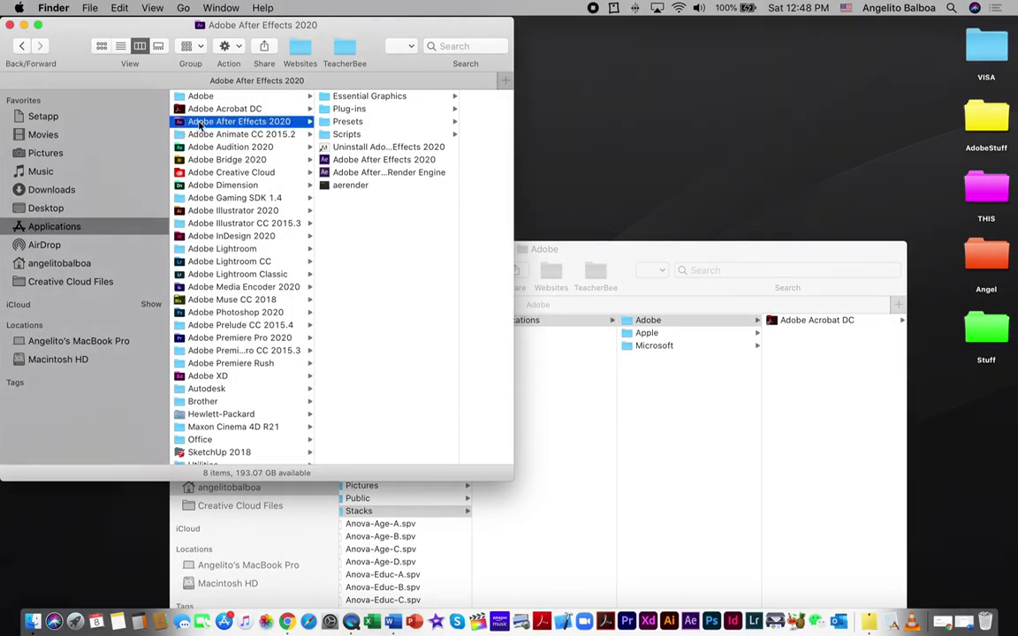
{"action": "left_click_drag", "start_coordinate": [200, 126], "coordinate": [776, 364]}
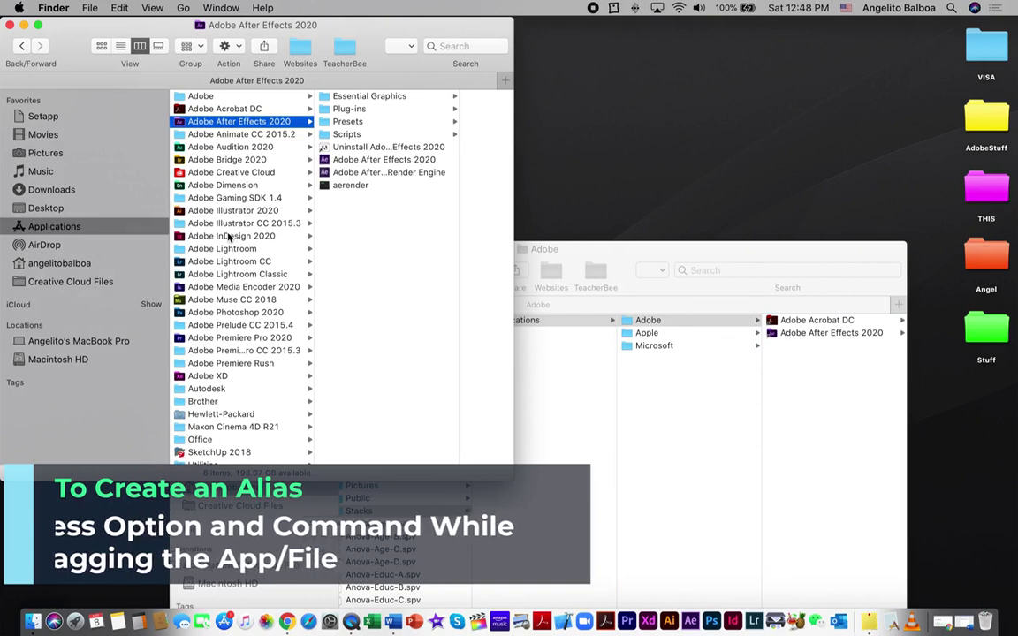
{"action": "left_click", "coordinate": [212, 276]}
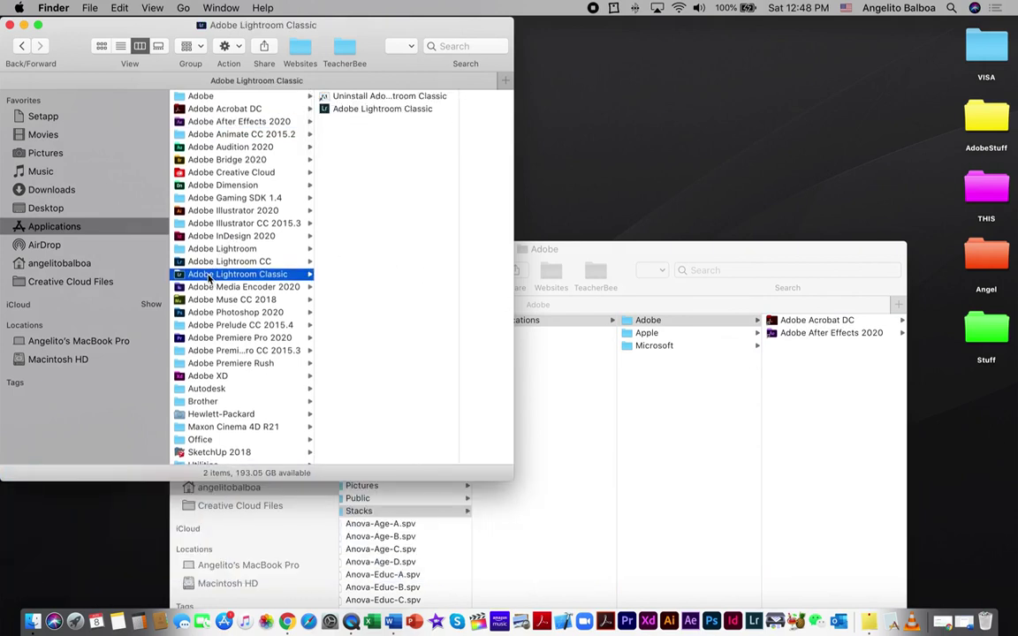
{"action": "left_click_drag", "start_coordinate": [209, 276], "coordinate": [636, 364]}
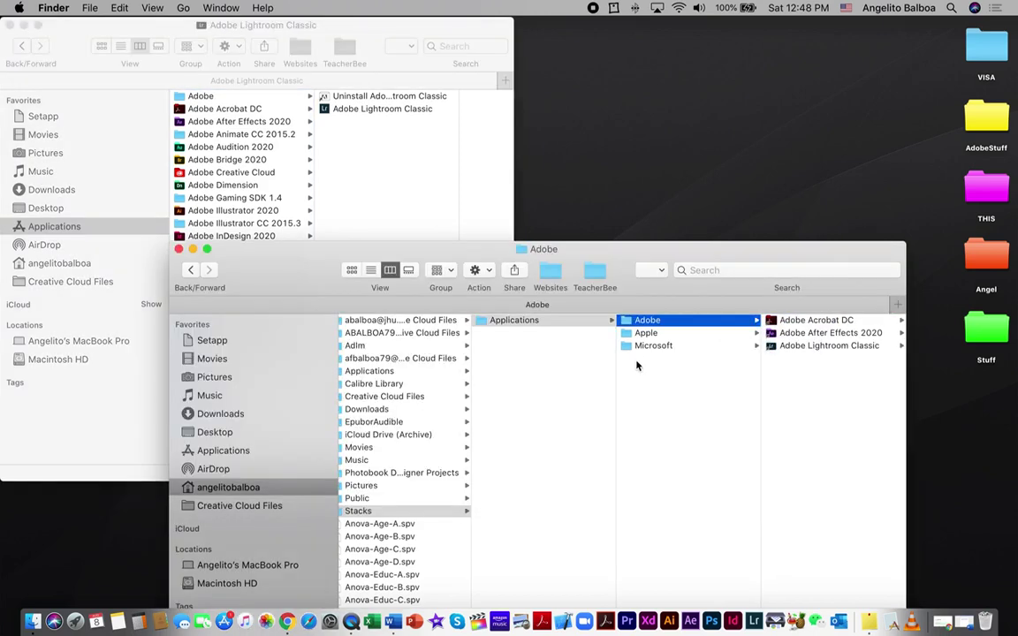
Create an alias of Automator from the system Applications folder in the Apple folder of Stacks
{"action": "left_click", "coordinate": [646, 333]}
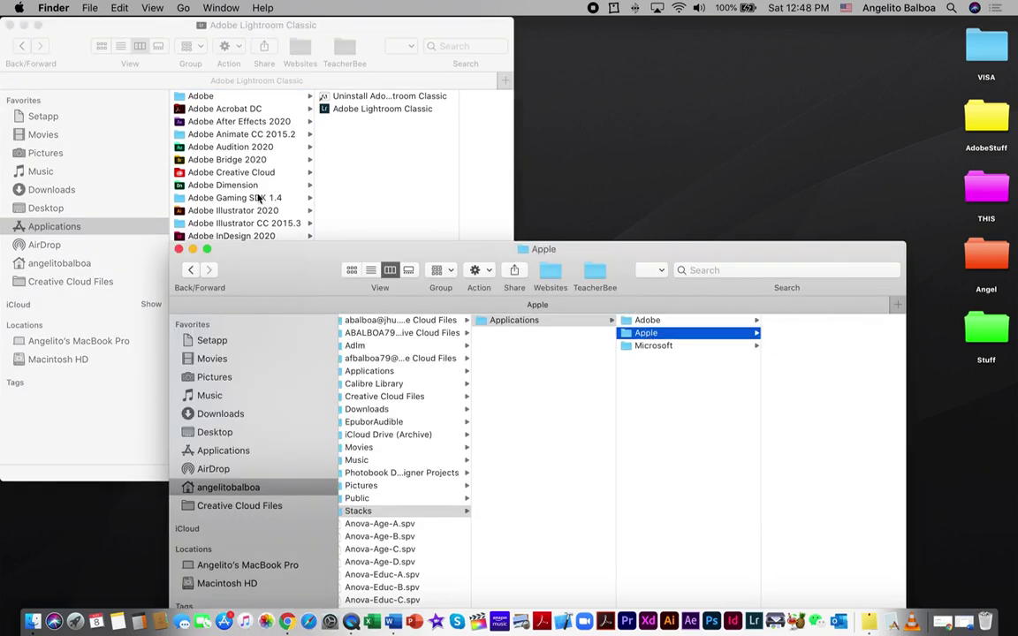
{"action": "left_click", "coordinate": [234, 190]}
{"action": "scroll", "coordinate": [255, 263], "scroll_direction": "down", "scroll_amount": 3}
{"action": "scroll", "coordinate": [255, 263], "scroll_direction": "down", "scroll_amount": 5}
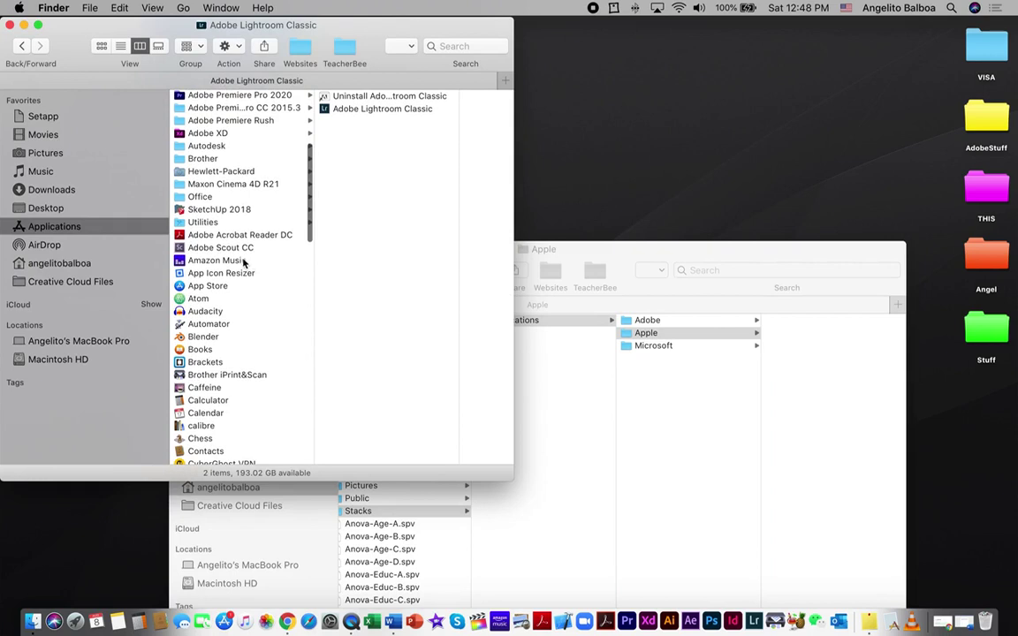
{"action": "left_click", "coordinate": [209, 325]}
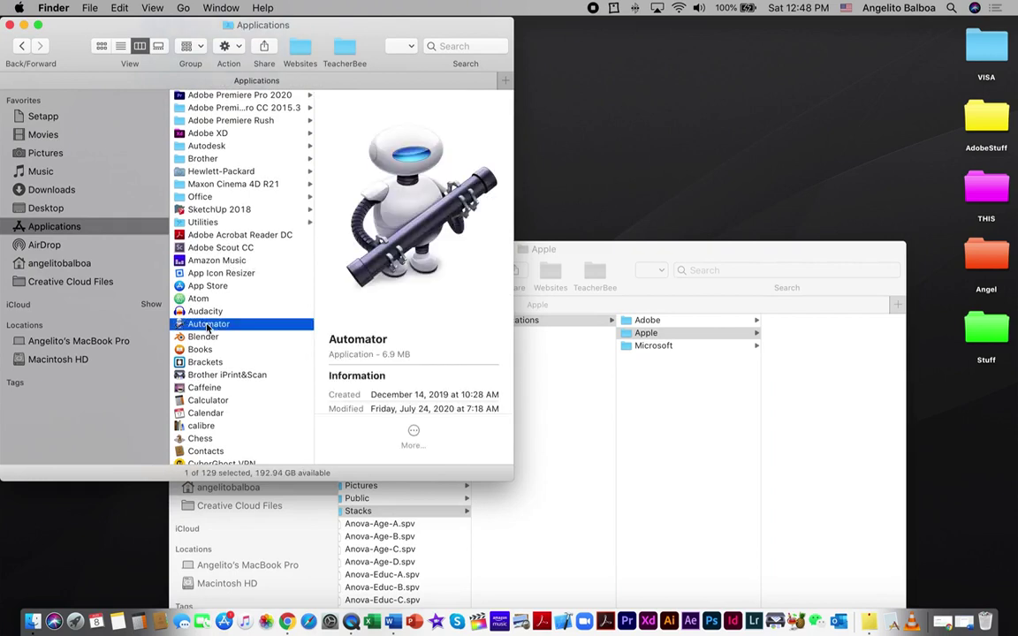
{"action": "left_click_drag", "start_coordinate": [209, 327], "coordinate": [834, 409]}
Create an alias of Final Cut Pro from the system Applications folder in the Apple folder of Stacks
{"action": "scroll", "coordinate": [272, 402], "scroll_direction": "down", "scroll_amount": 10}
{"action": "scroll", "coordinate": [271, 402], "scroll_direction": "down", "scroll_amount": 5}
{"action": "scroll", "coordinate": [271, 389], "scroll_direction": "up", "scroll_amount": 6}
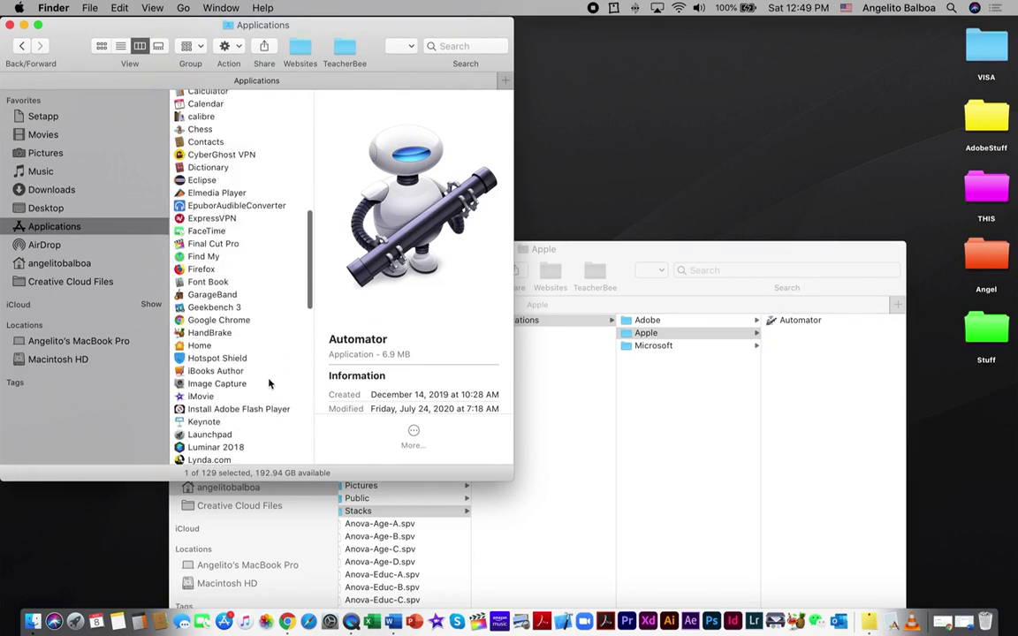
{"action": "left_click", "coordinate": [205, 244]}
{"action": "left_click_drag", "start_coordinate": [205, 246], "coordinate": [747, 367]}
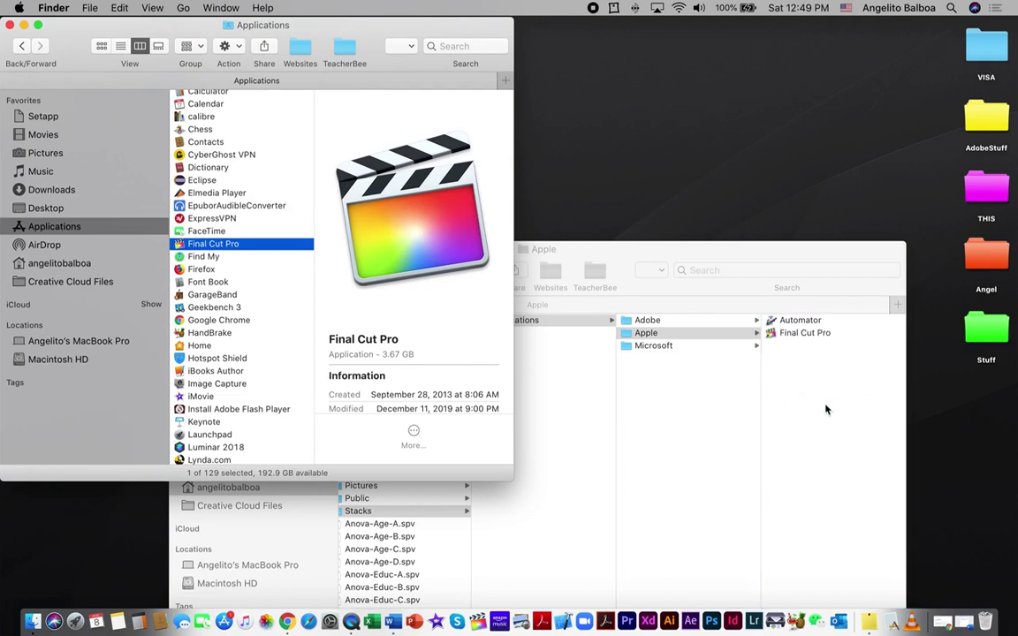
Create an alias of Microsoft Excel in the Microsoft folder of Stacks
{"action": "scroll", "coordinate": [211, 380], "scroll_direction": "down", "scroll_amount": 5}
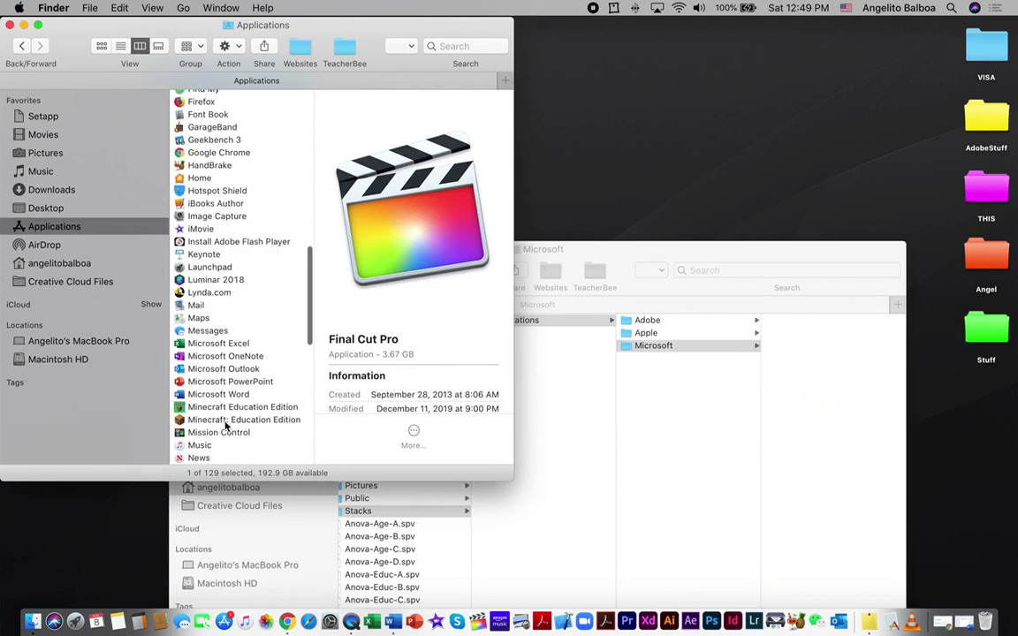
{"action": "left_click", "coordinate": [212, 344]}
{"action": "left_click_drag", "start_coordinate": [211, 348], "coordinate": [821, 353]}
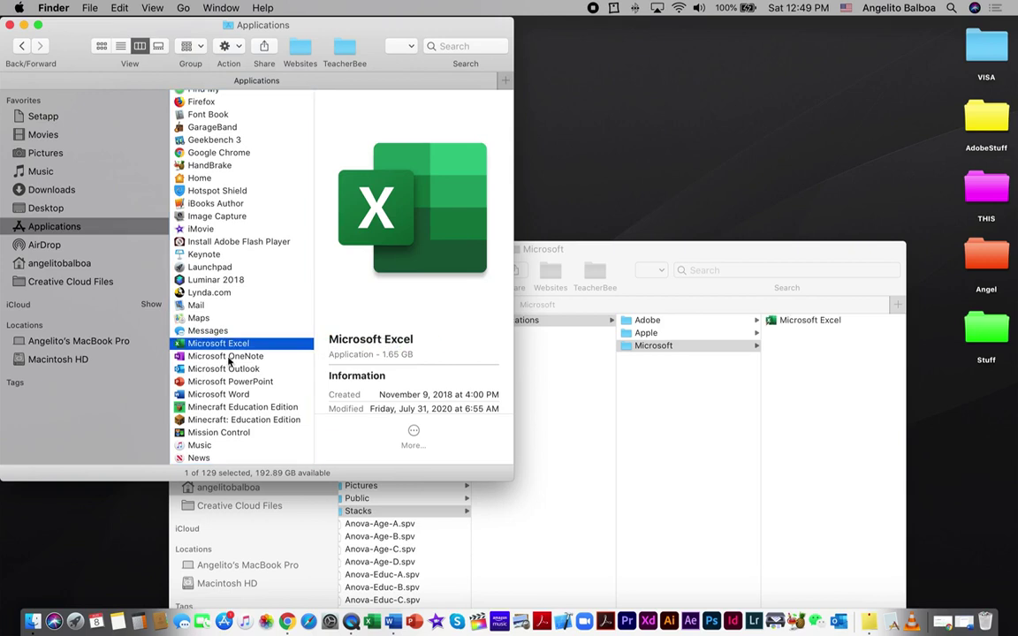
Create aliases of Microsoft OneNote, Microsoft Outlook, Microsoft PowerPoint and Microsoft Word in the Microsoft folder of Stacks
{"action": "left_click", "coordinate": [225, 357]}
{"action": "left_click_drag", "start_coordinate": [225, 357], "coordinate": [813, 353]}
{"action": "left_click_drag", "start_coordinate": [223, 369], "coordinate": [816, 415]}
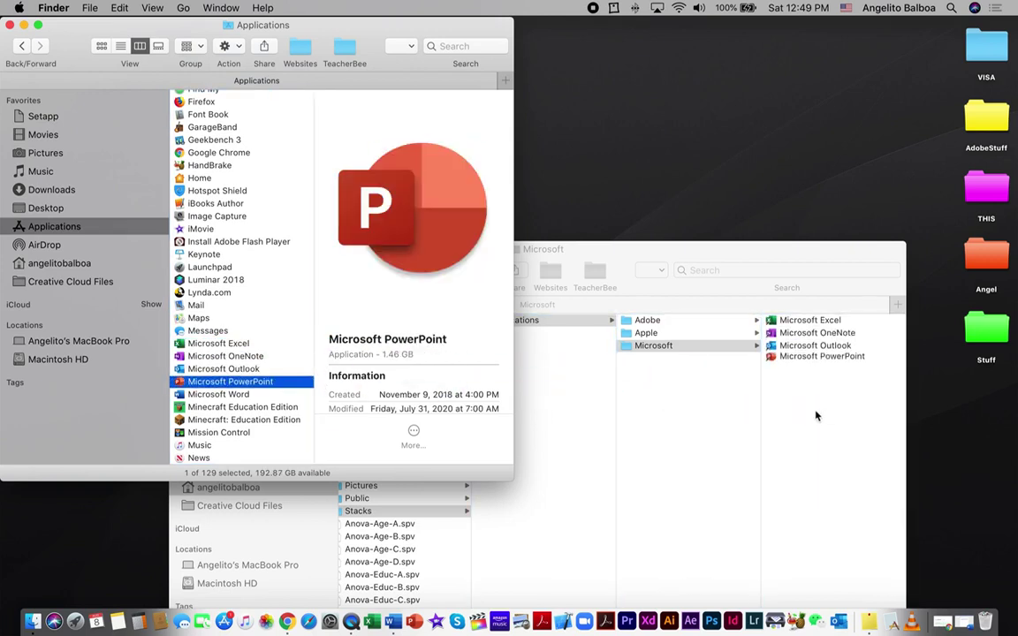
{"action": "left_click", "coordinate": [254, 395]}
{"action": "left_click_drag", "start_coordinate": [229, 394], "coordinate": [805, 424]}
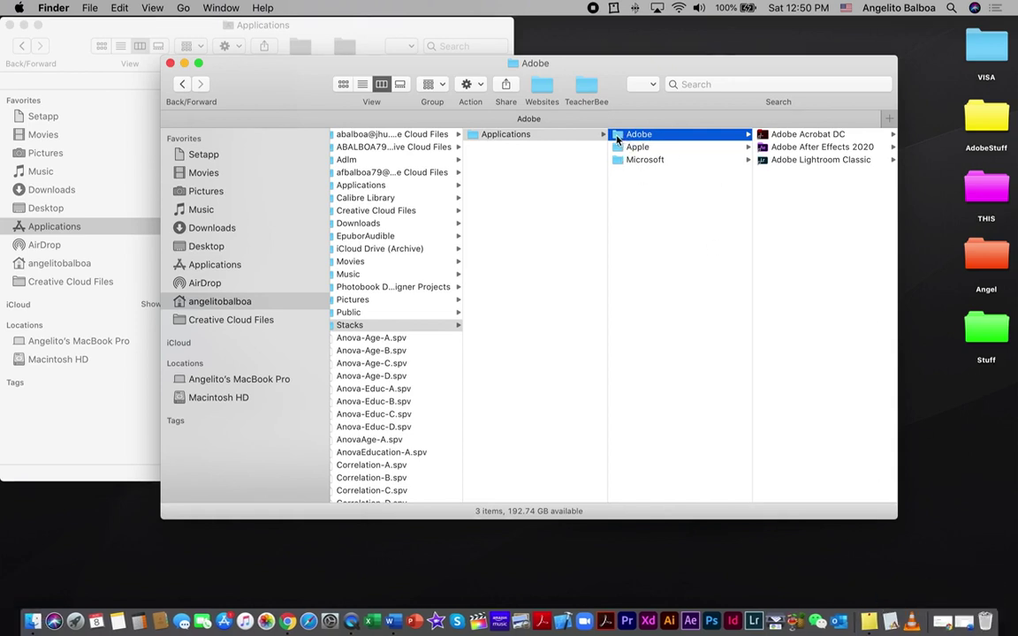
Add the Adobe folder from Stacks to the Dock and display it as a folder
{"action": "left_click_drag", "start_coordinate": [620, 139], "coordinate": [928, 631]}
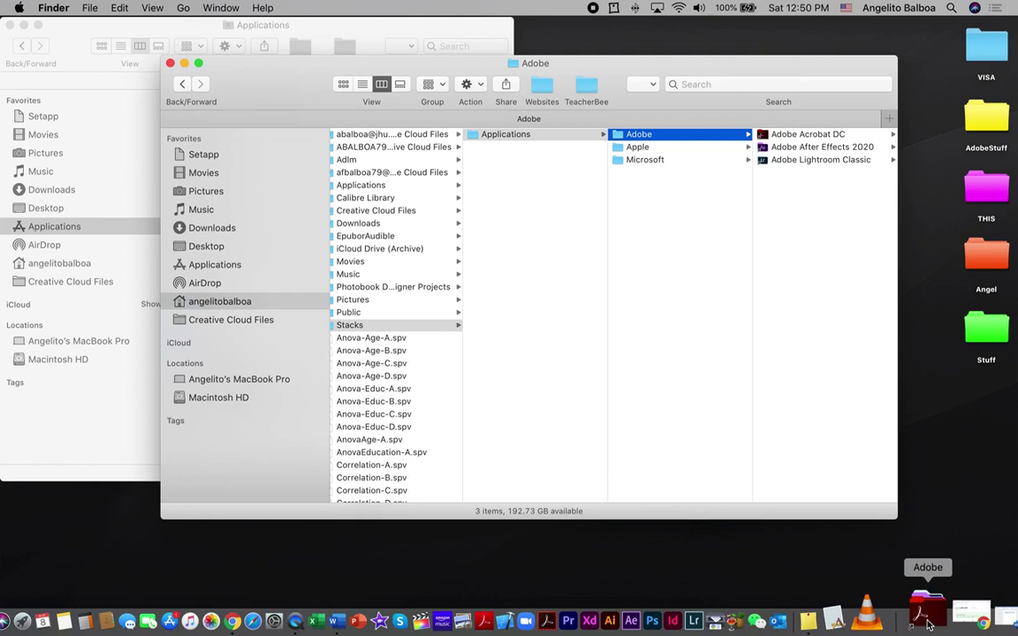
{"action": "right_click", "coordinate": [927, 625]}
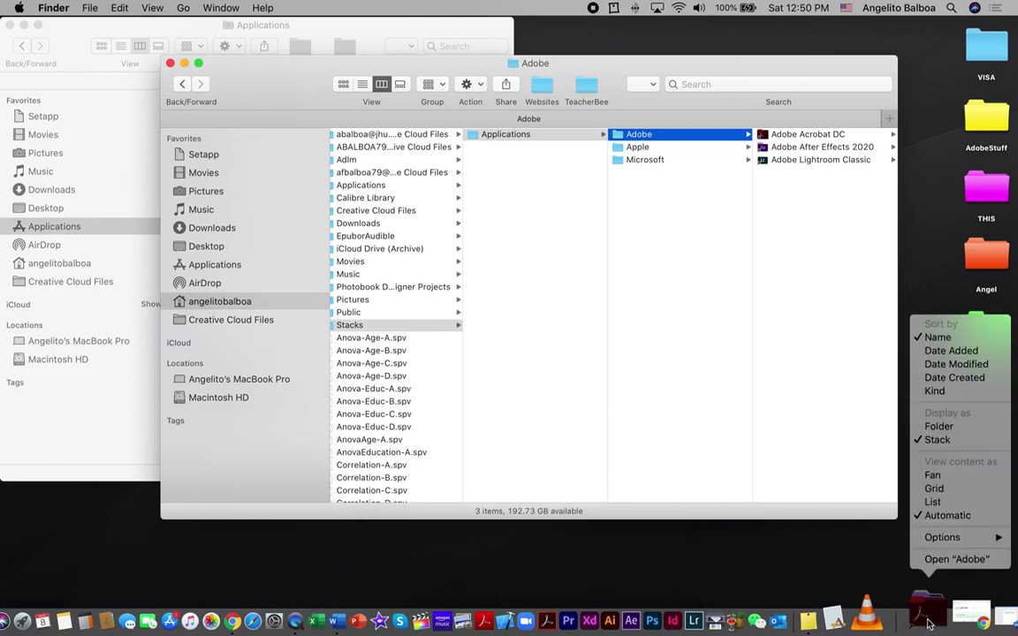
{"action": "left_click", "coordinate": [939, 428]}
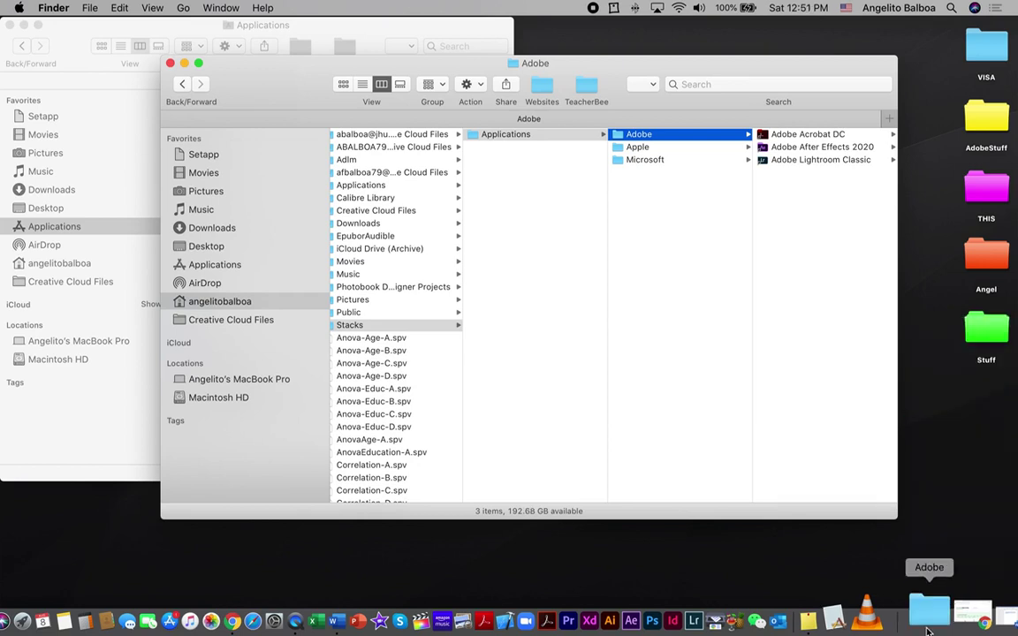
Try out the Adobe Dock folder's automatic fan view and its list view
{"action": "left_click", "coordinate": [927, 629]}
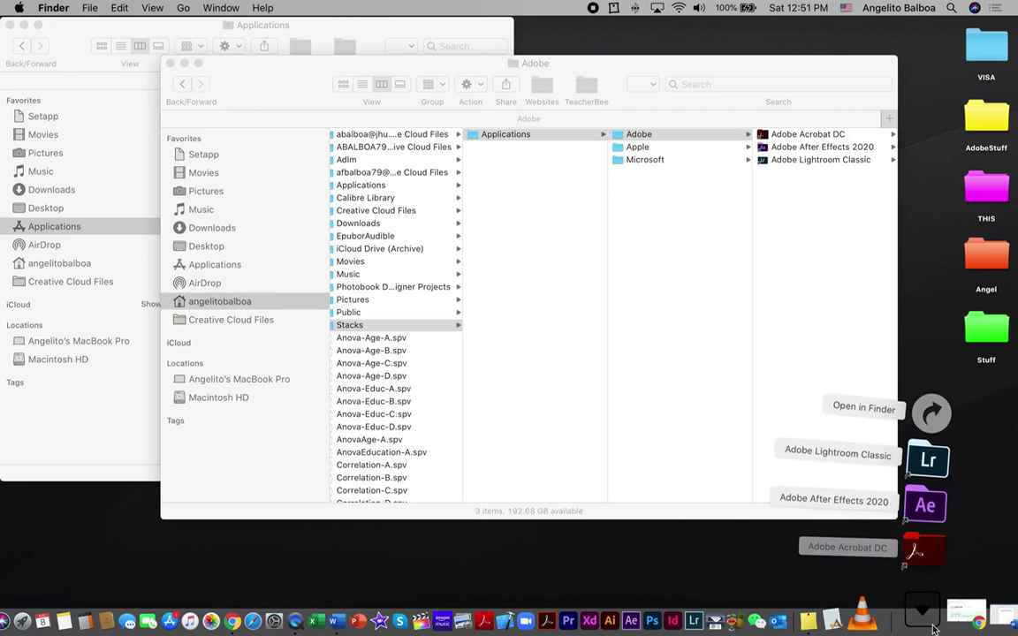
{"action": "left_click", "coordinate": [928, 624]}
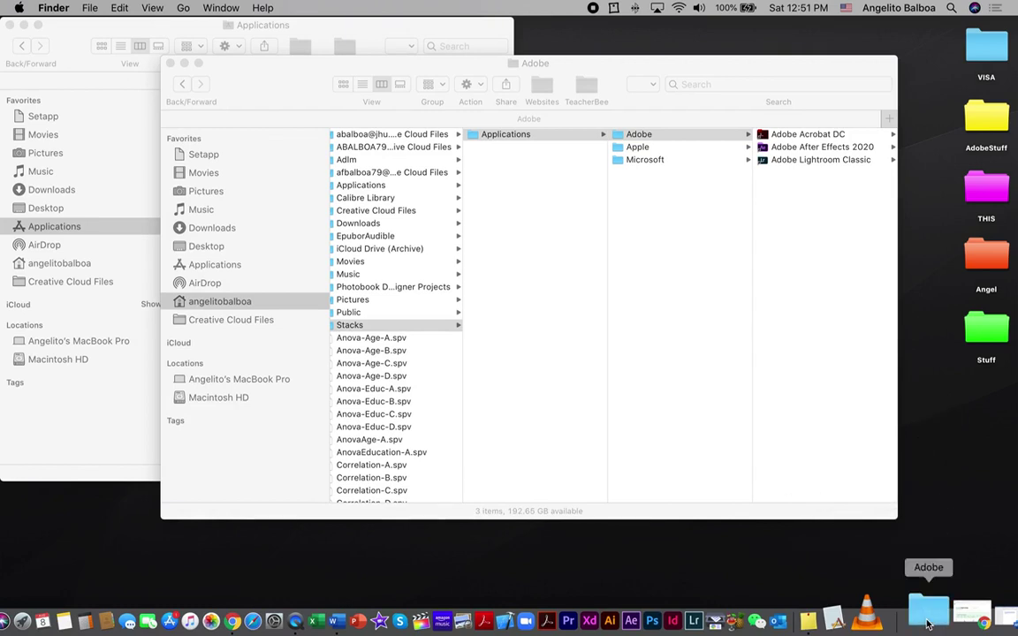
{"action": "right_click", "coordinate": [928, 625]}
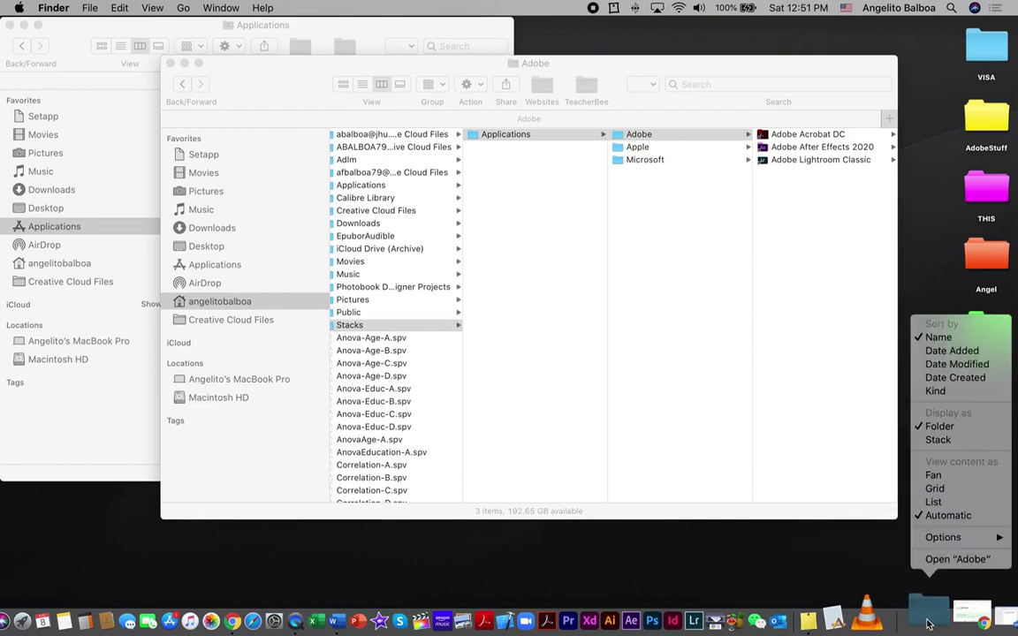
{"action": "left_click", "coordinate": [947, 515]}
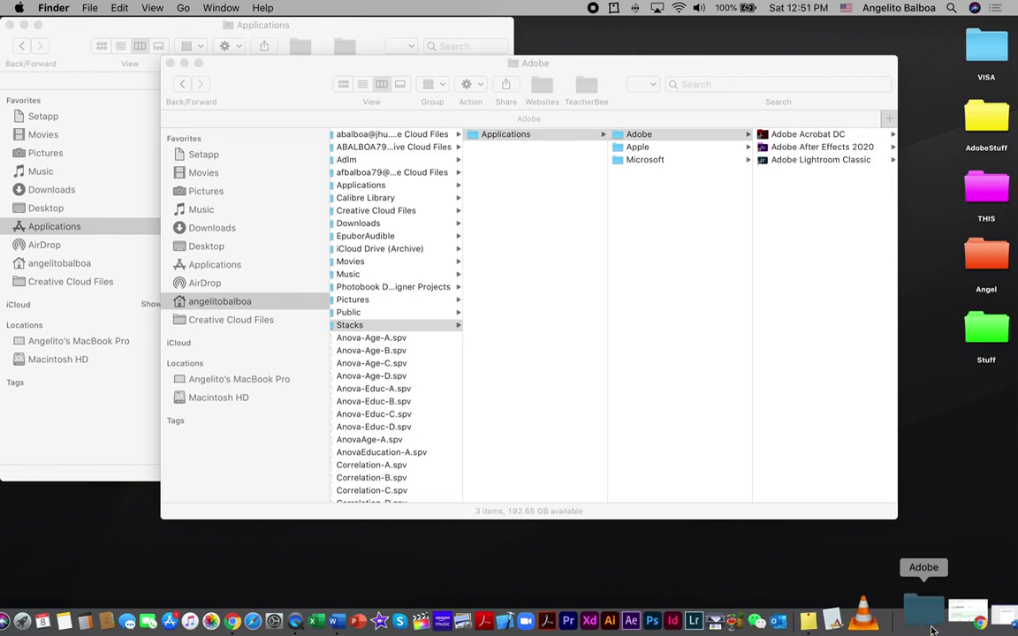
{"action": "left_click", "coordinate": [931, 628]}
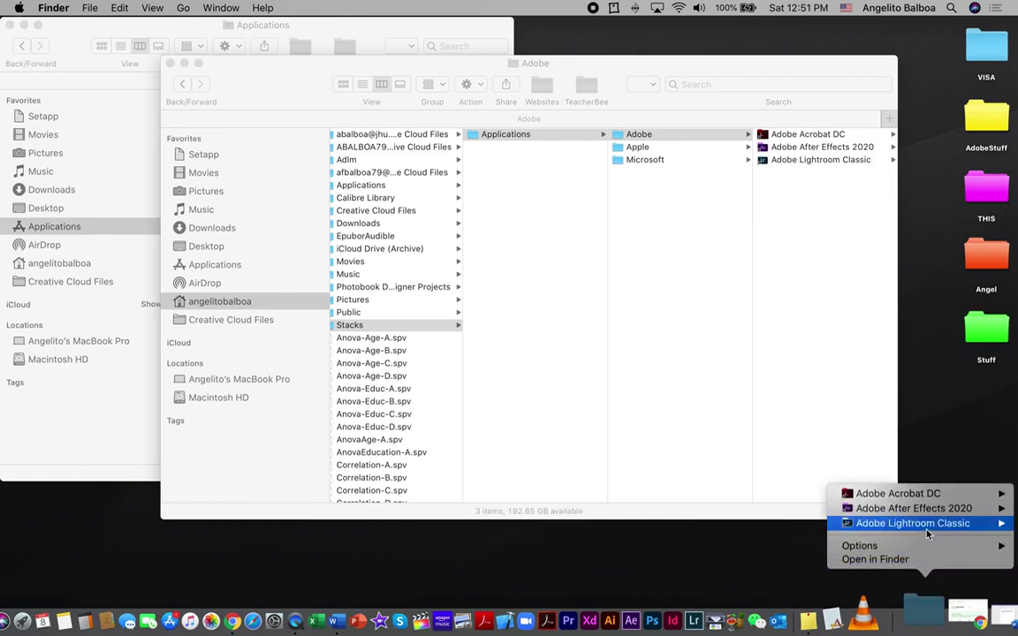
{"action": "left_click", "coordinate": [927, 628]}
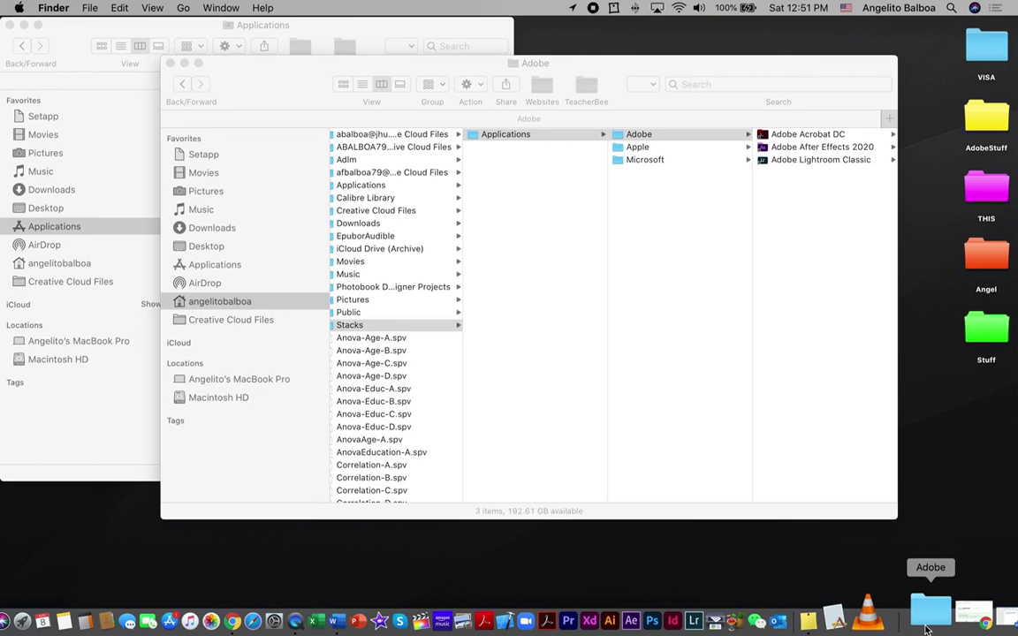
Preview the Adobe Dock folder's content as a grid and set its content view to Fan
{"action": "right_click", "coordinate": [927, 628]}
{"action": "left_click", "coordinate": [928, 533]}
{"action": "left_click", "coordinate": [927, 628]}
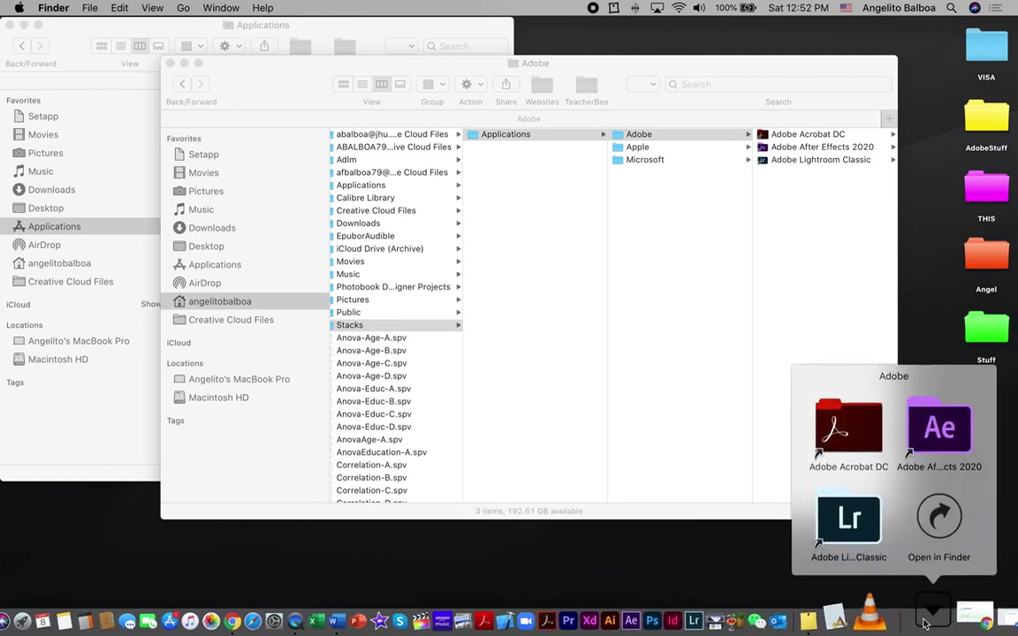
{"action": "right_click", "coordinate": [923, 629]}
{"action": "left_click", "coordinate": [933, 477]}
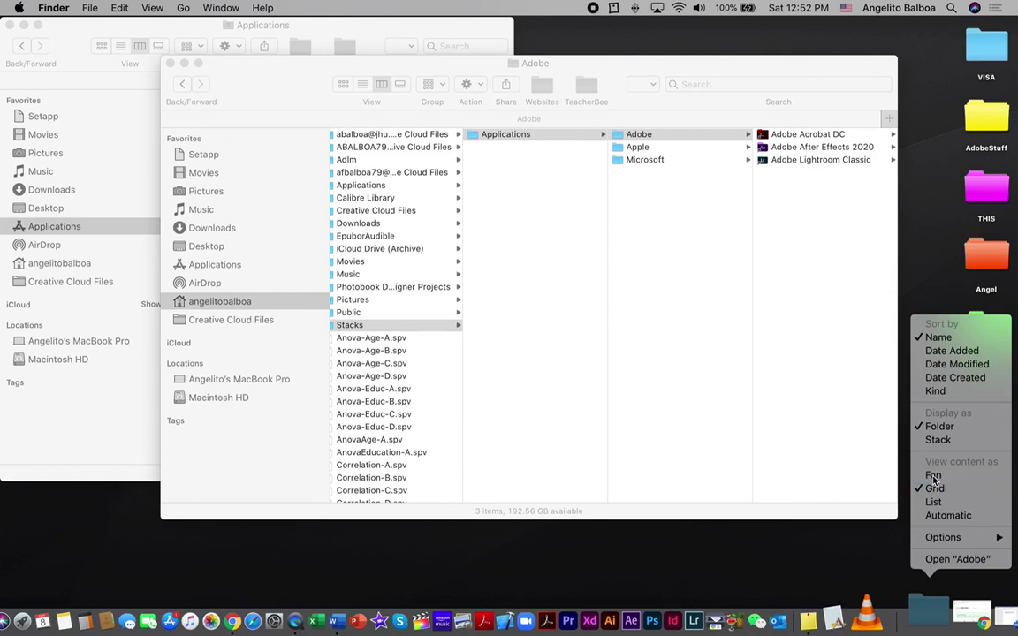
Add the Apple folder from Stacks to the Dock, displayed as a folder with its content viewed as a grid
{"action": "left_click", "coordinate": [637, 146]}
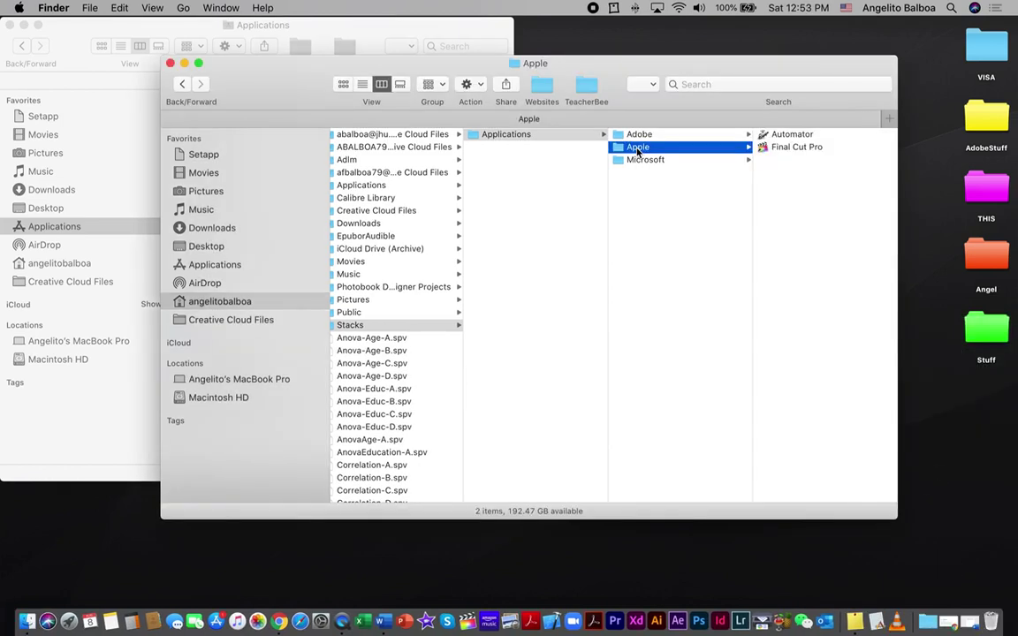
{"action": "left_click_drag", "start_coordinate": [637, 146], "coordinate": [930, 616]}
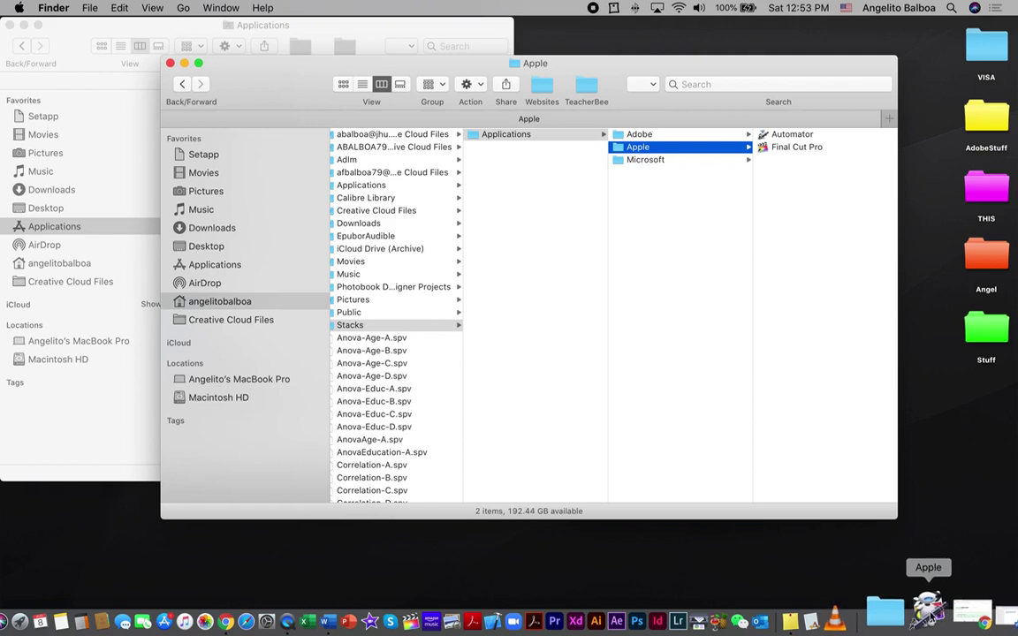
{"action": "right_click", "coordinate": [936, 615]}
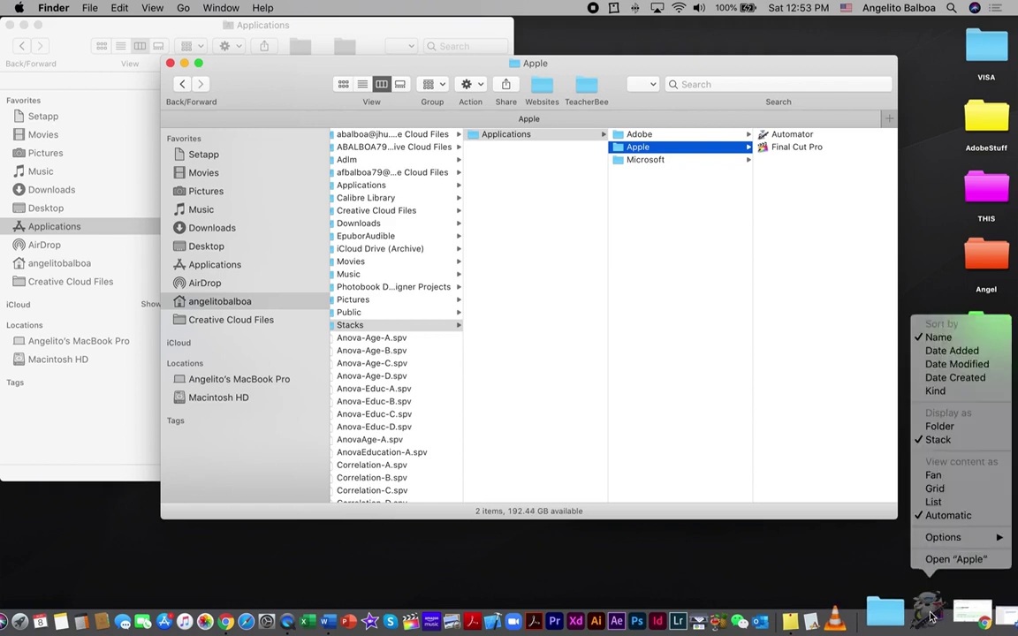
{"action": "left_click", "coordinate": [940, 426]}
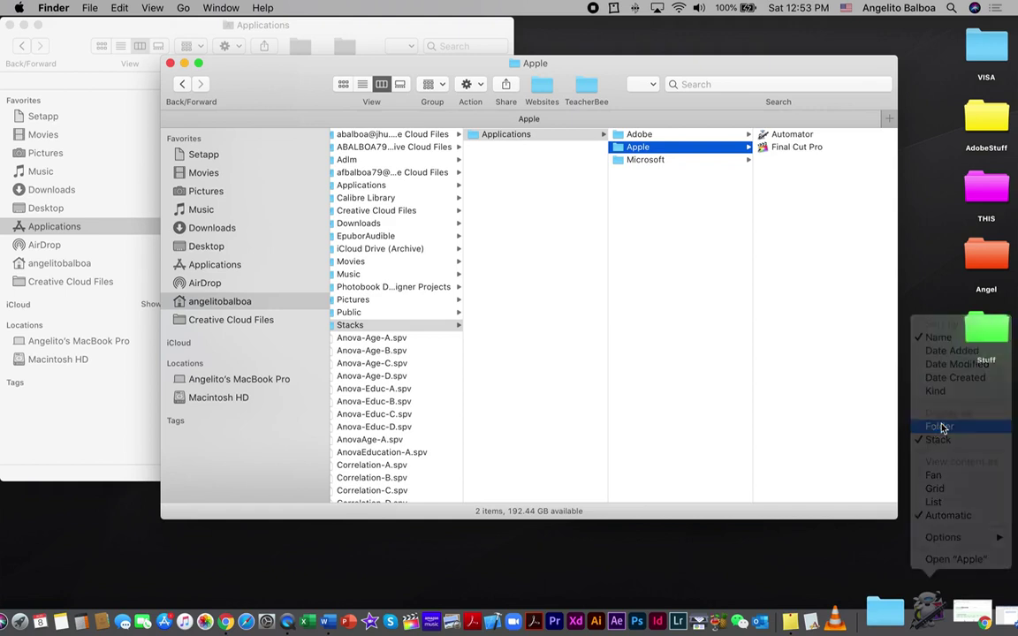
{"action": "right_click", "coordinate": [930, 620]}
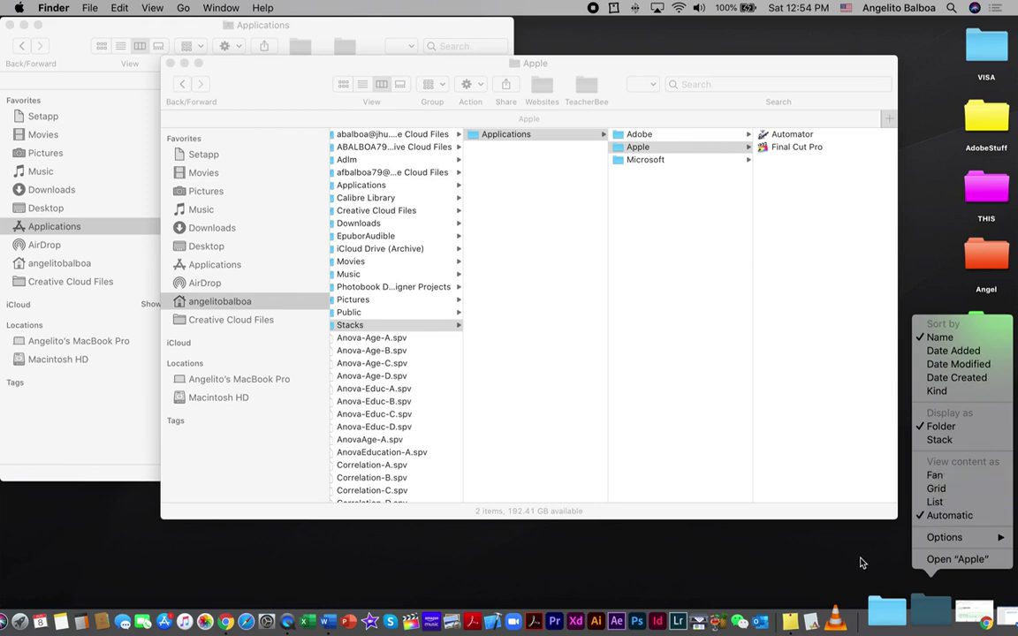
{"action": "left_click", "coordinate": [946, 487]}
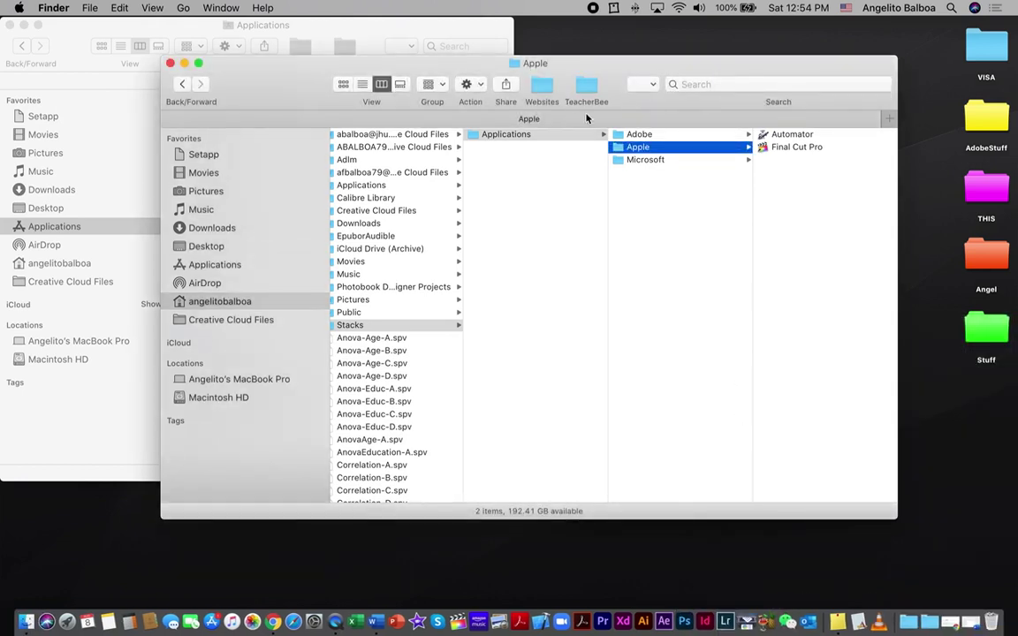
Add the Microsoft folder from Stacks to the Dock and display it as a folder
{"action": "left_click", "coordinate": [611, 161]}
{"action": "left_click_drag", "start_coordinate": [611, 161], "coordinate": [927, 619]}
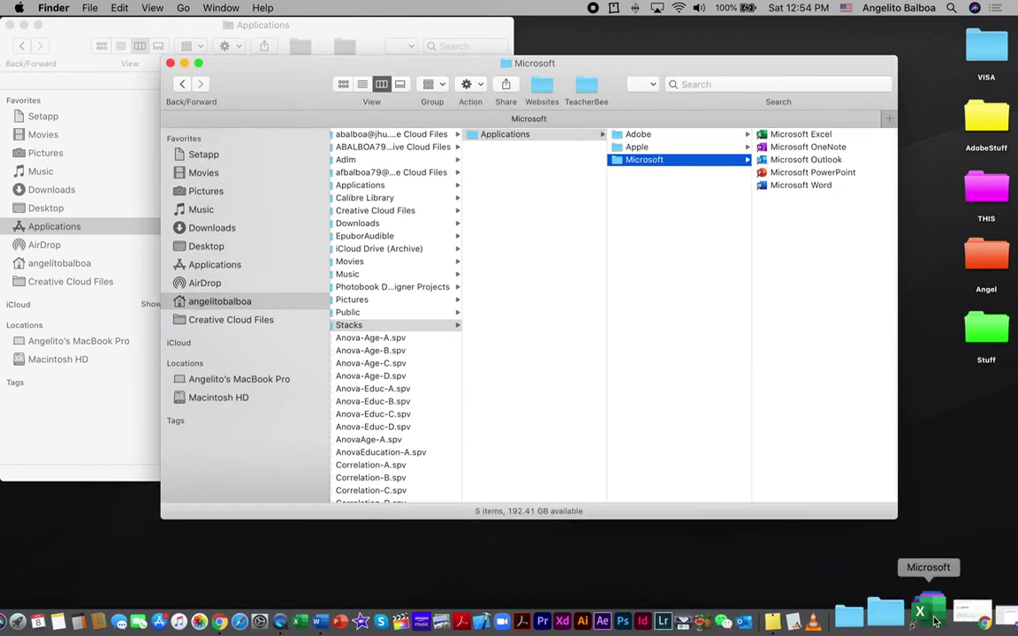
{"action": "right_click", "coordinate": [929, 623]}
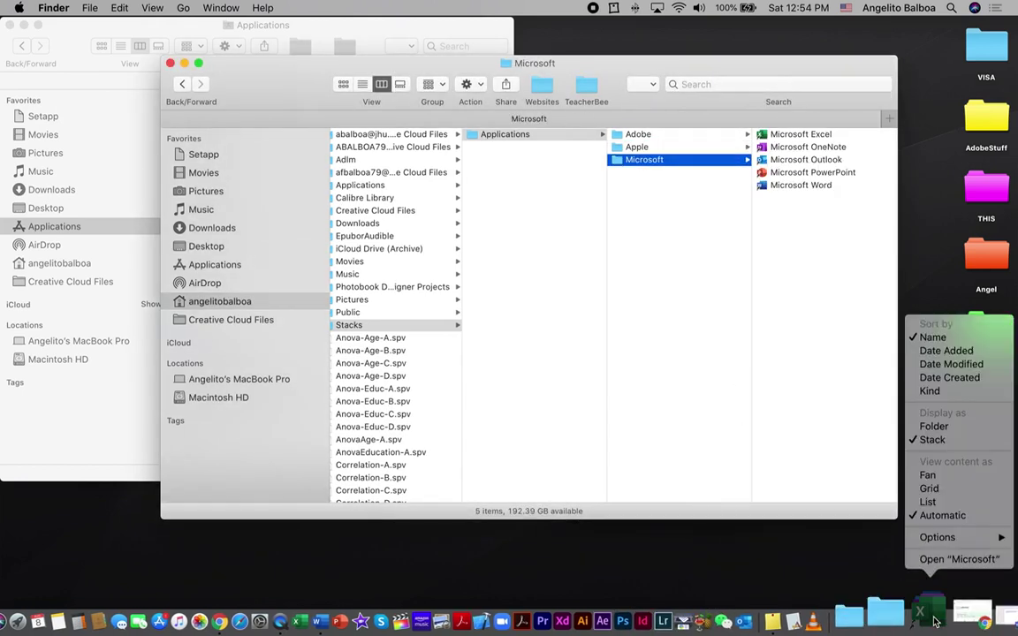
{"action": "left_click", "coordinate": [934, 427]}
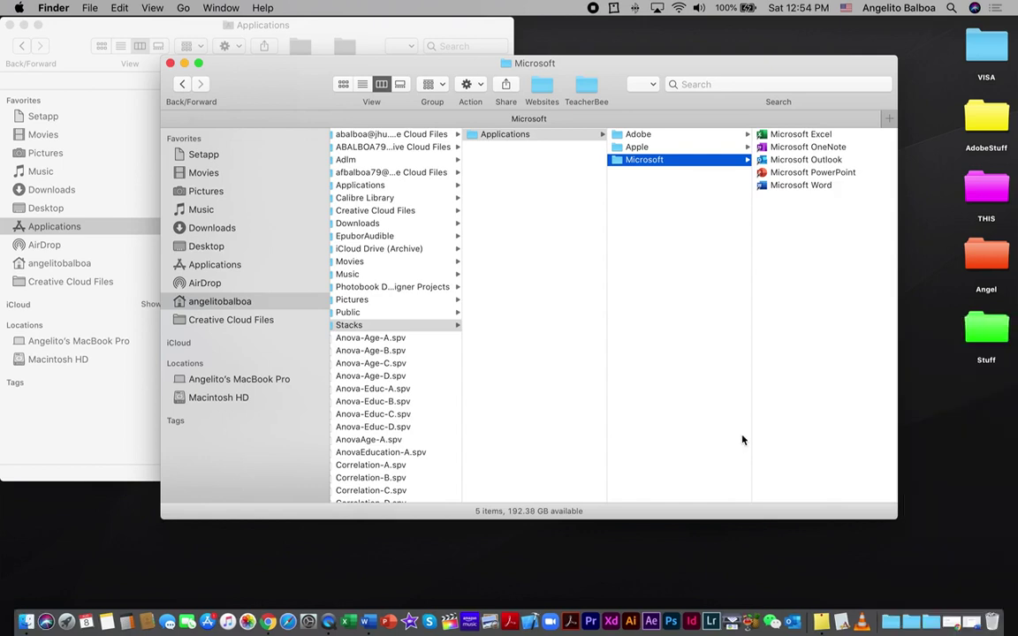
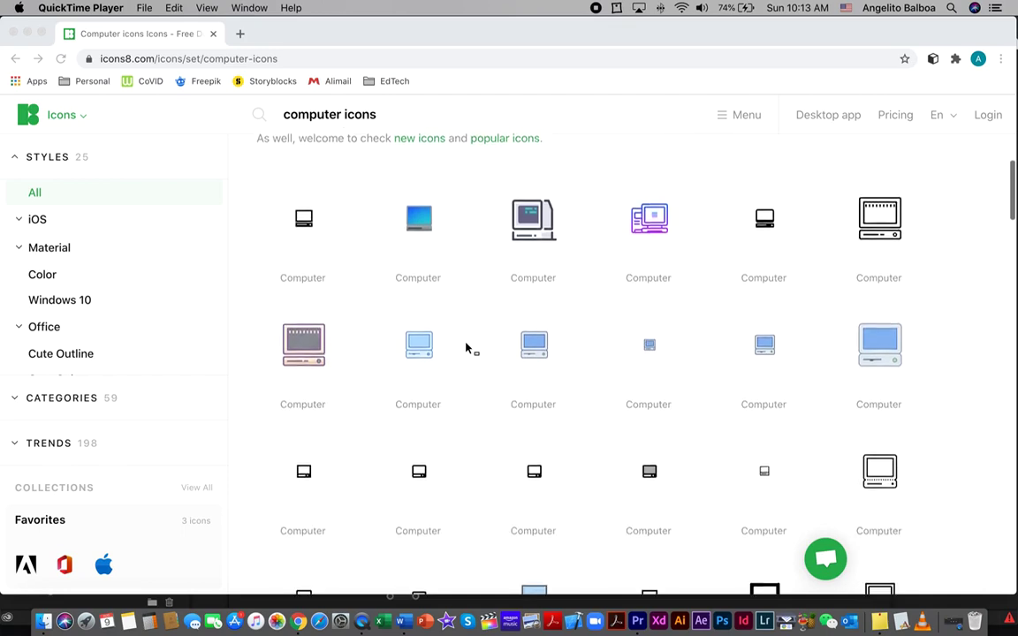
In Chrome, search Icons8 for "adobe" and add the solid black Adobe Logo icon to the collection
{"action": "scroll", "coordinate": [466, 348], "scroll_direction": "down", "scroll_amount": 3}
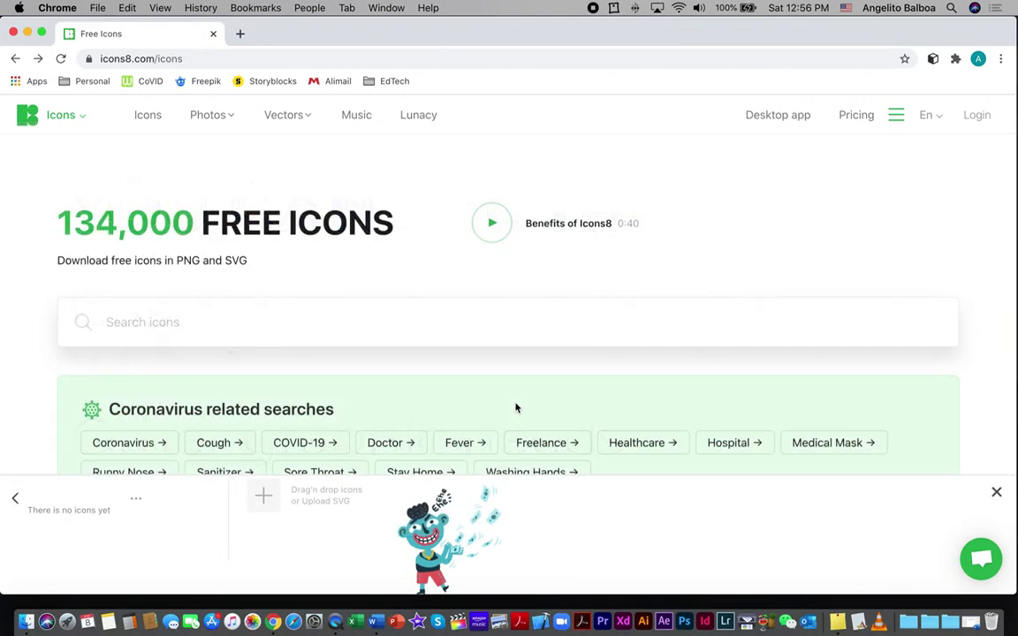
{"action": "left_click", "coordinate": [310, 333]}
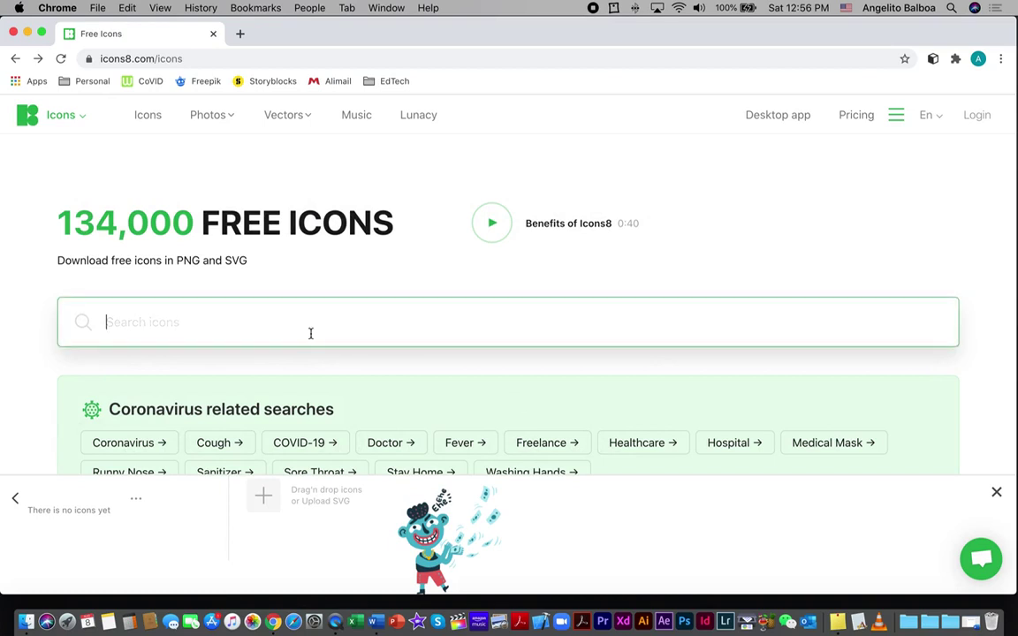
{"action": "type", "text": "adobe"}
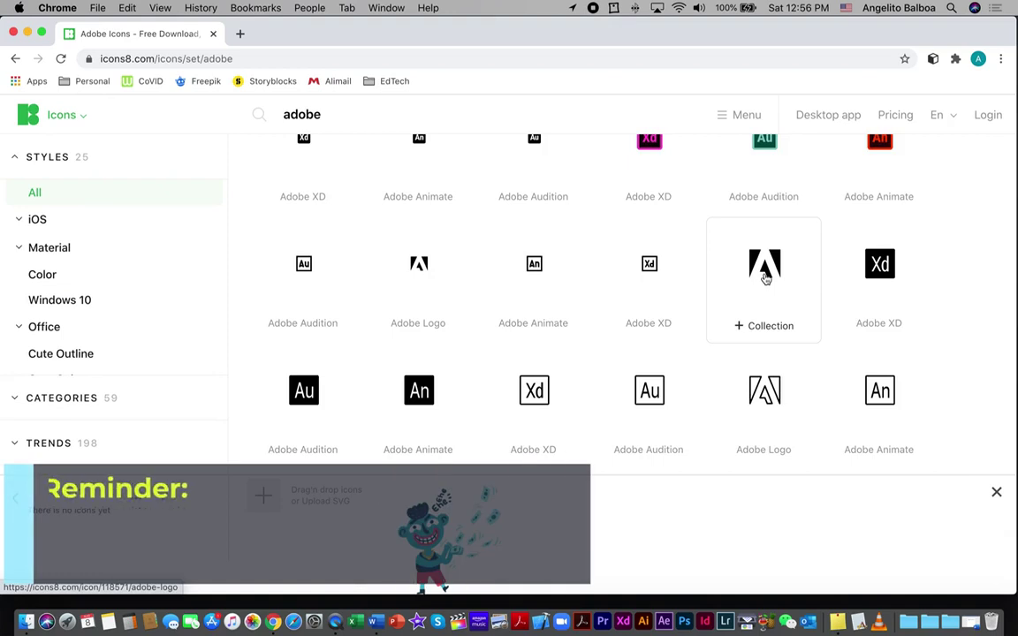
{"action": "left_click_drag", "start_coordinate": [765, 265], "coordinate": [256, 513]}
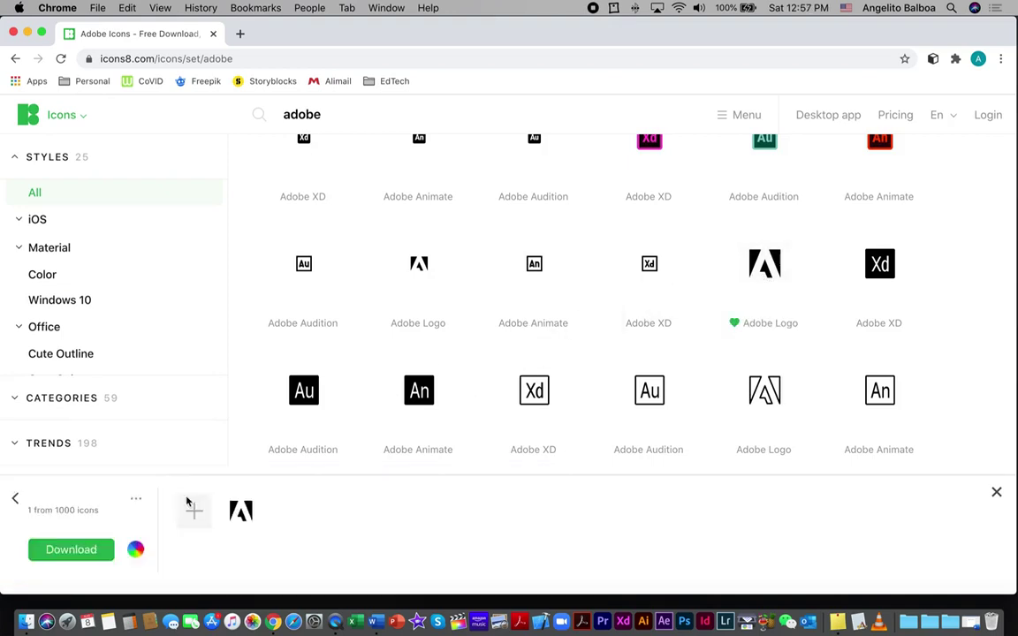
Search Icons8 for "microsoft" and add the Microsoft Office 2019 icon to the collection
{"action": "scroll", "coordinate": [369, 379], "scroll_direction": "up", "scroll_amount": 5}
{"action": "double_click", "coordinate": [371, 120]}
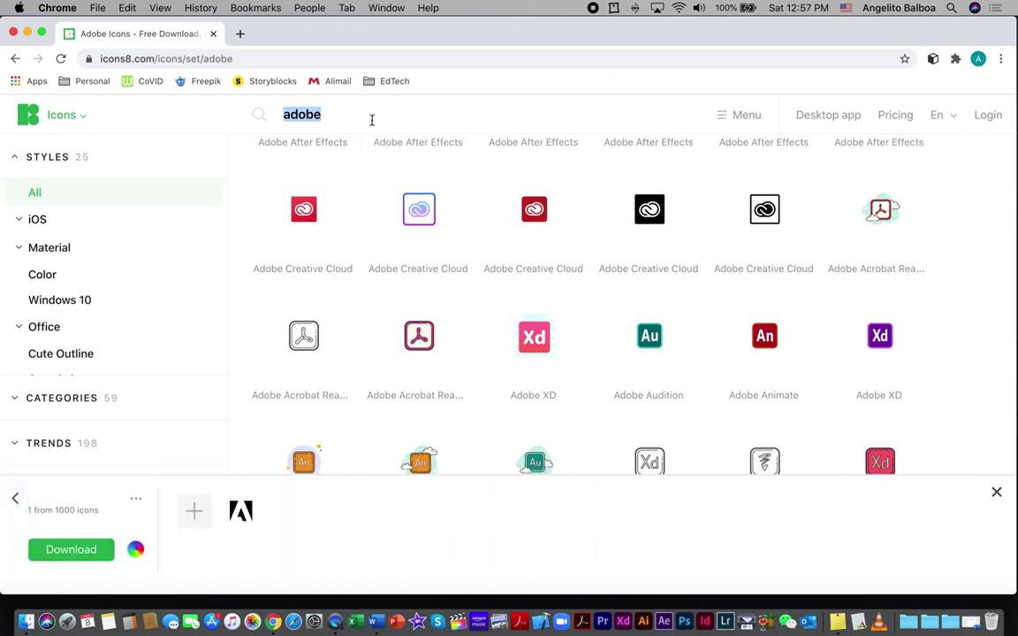
{"action": "type", "text": "microsoft"}
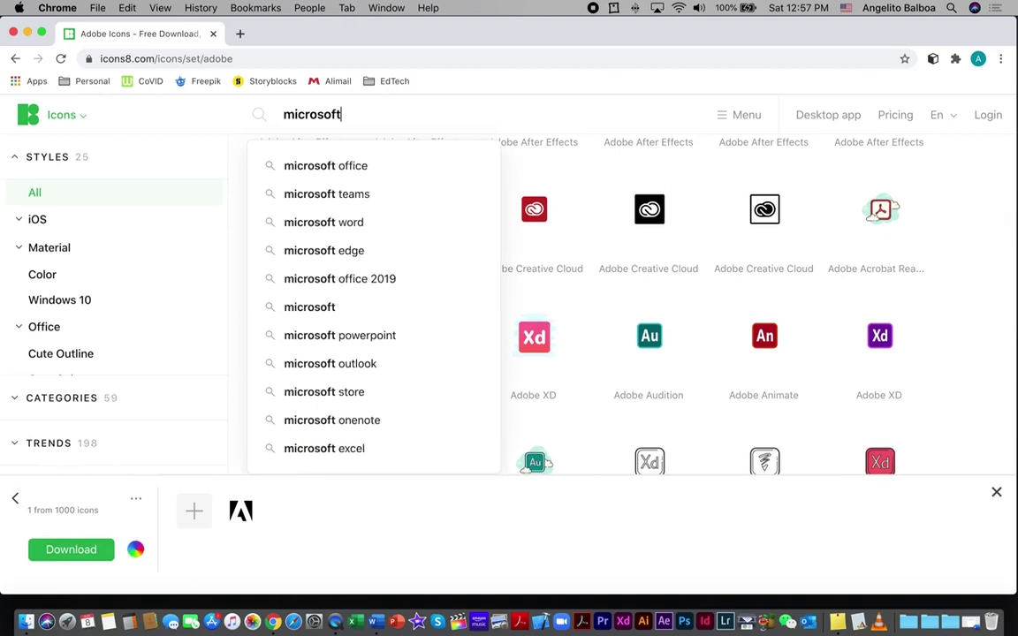
{"action": "key", "text": "Return"}
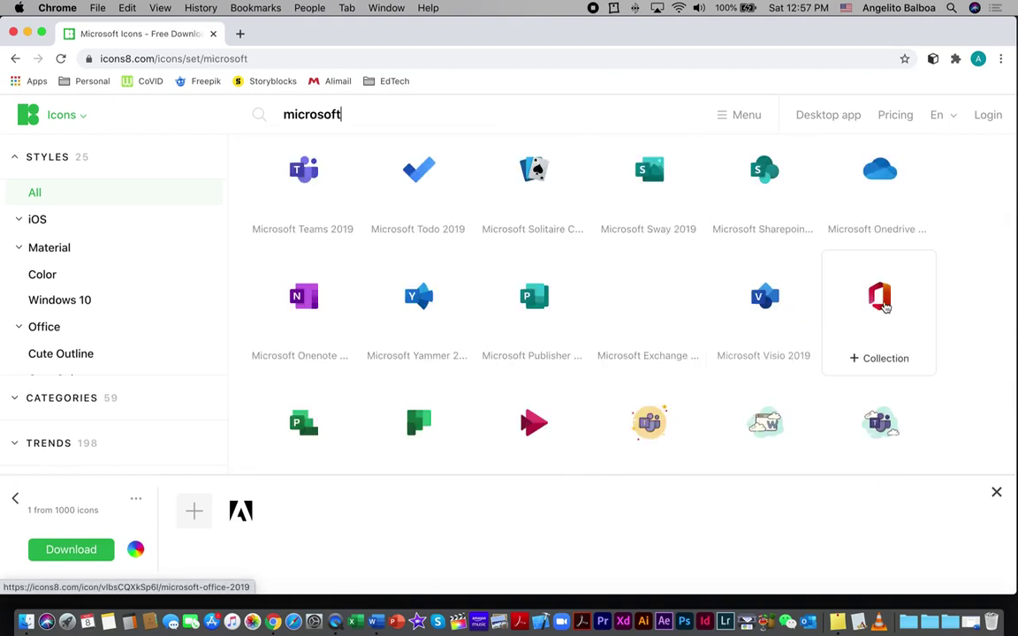
{"action": "left_click_drag", "start_coordinate": [884, 305], "coordinate": [133, 537]}
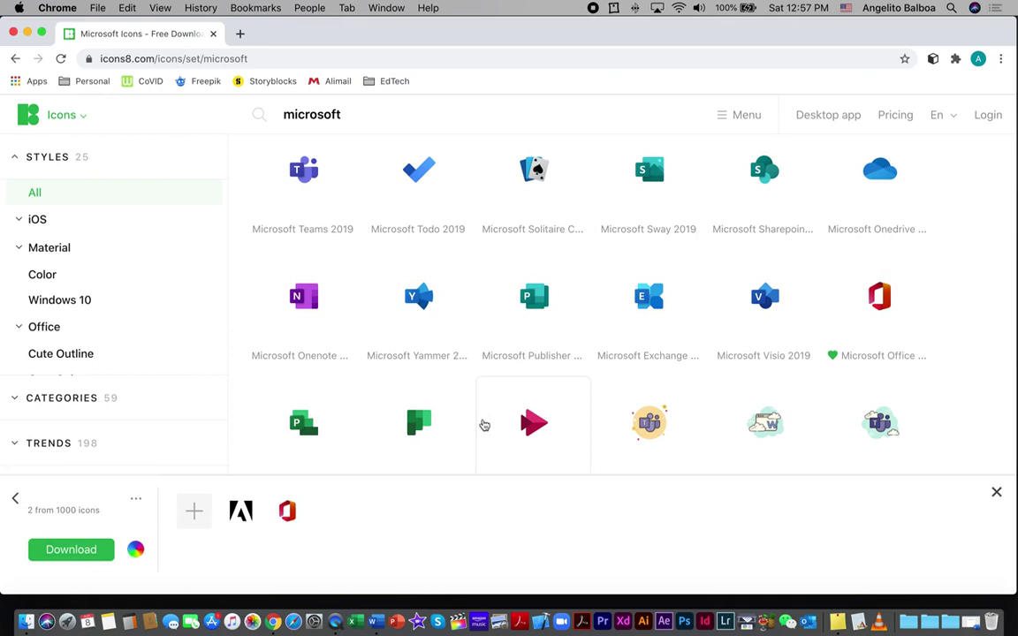
Search Icons8 for "apple logo" and add the solid blue Apple Logo icon without a background to the collection
{"action": "double_click", "coordinate": [377, 118]}
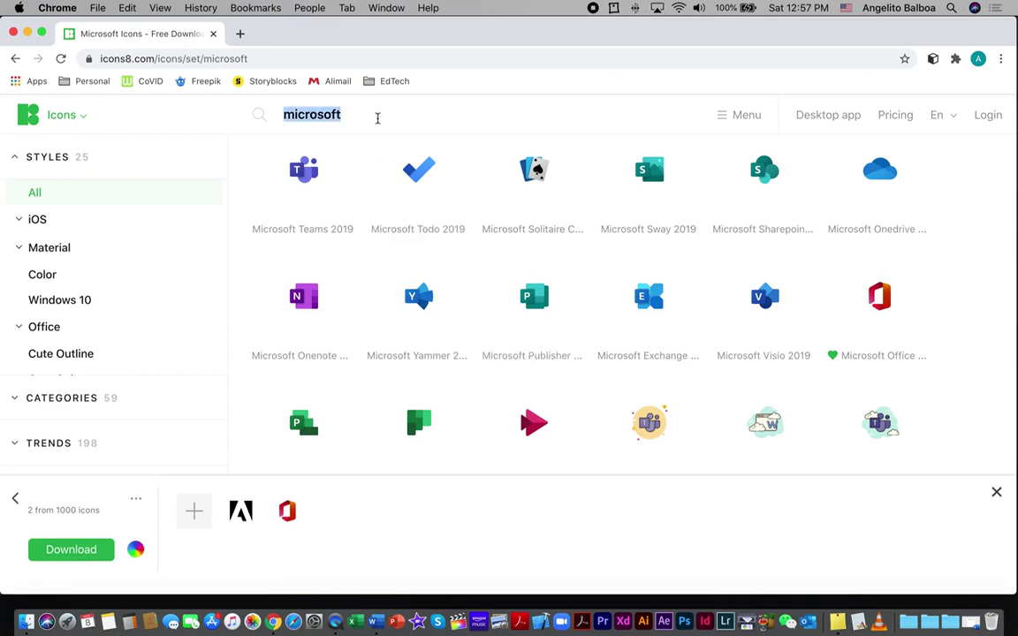
{"action": "type", "text": "apple logo"}
{"action": "key", "text": "Return"}
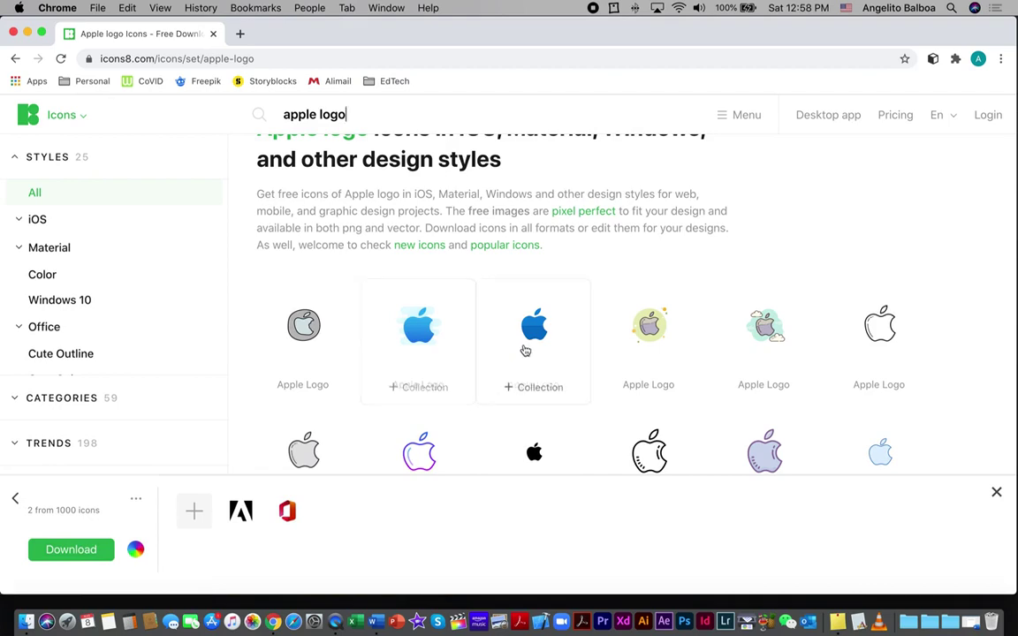
{"action": "left_click_drag", "start_coordinate": [534, 335], "coordinate": [266, 510]}
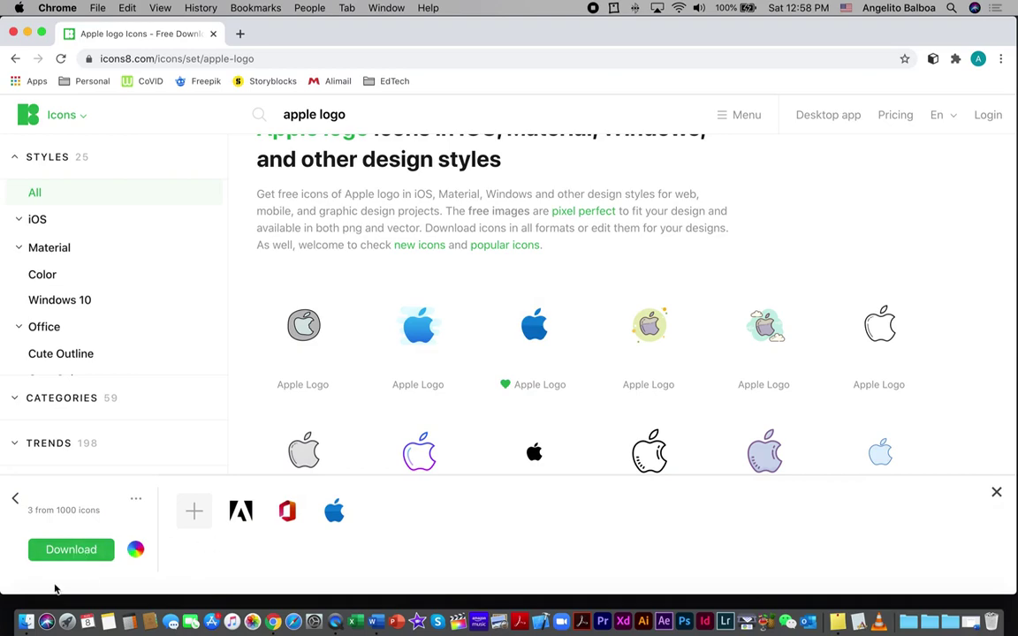
Download the collected Adobe, Microsoft and Apple icons for free as 100px PNG files
{"action": "left_click", "coordinate": [70, 551]}
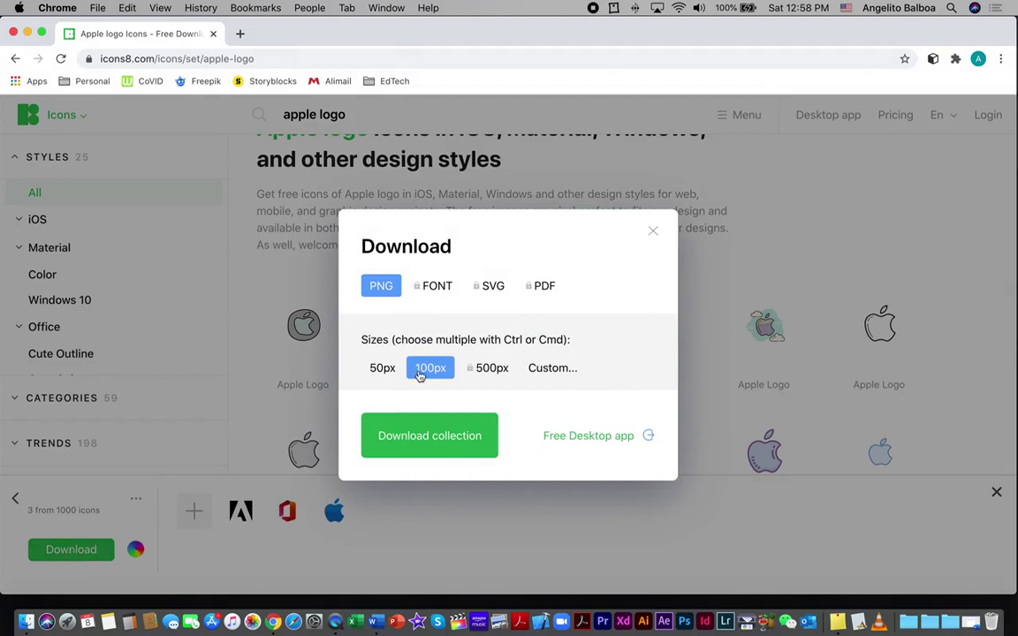
{"action": "left_click", "coordinate": [414, 442]}
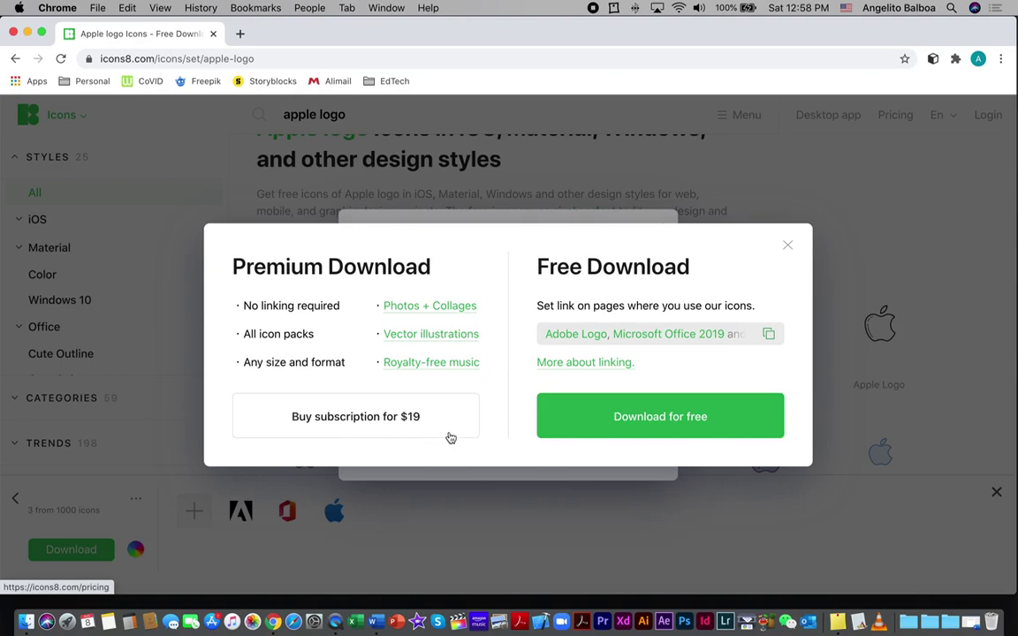
{"action": "left_click", "coordinate": [587, 419]}
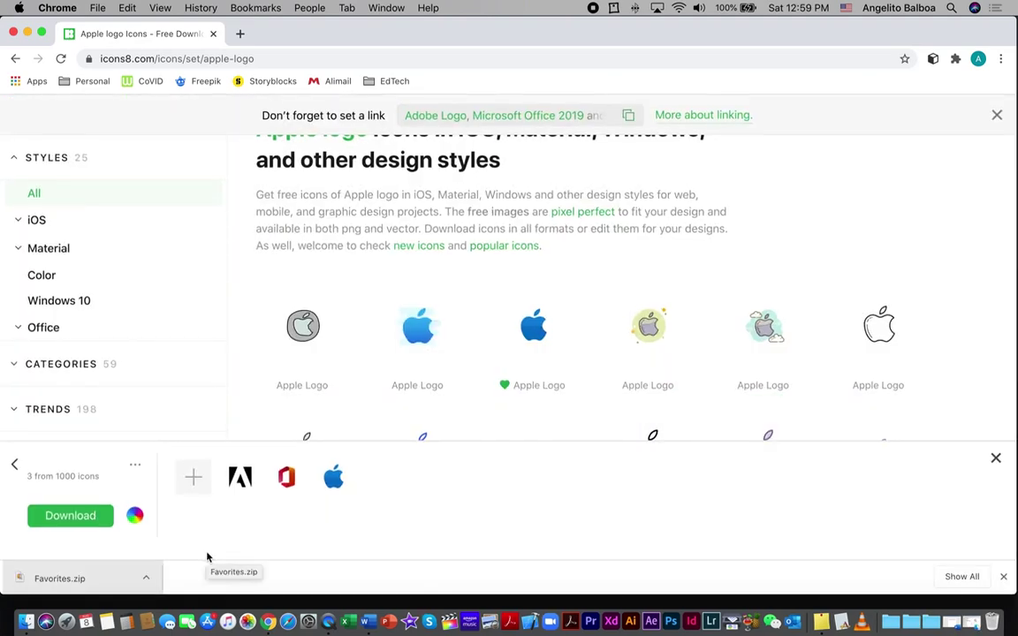
Show the downloaded Favorites.zip in the Downloads folder, extract it and open the extracted Favorites folder
{"action": "left_click", "coordinate": [202, 559]}
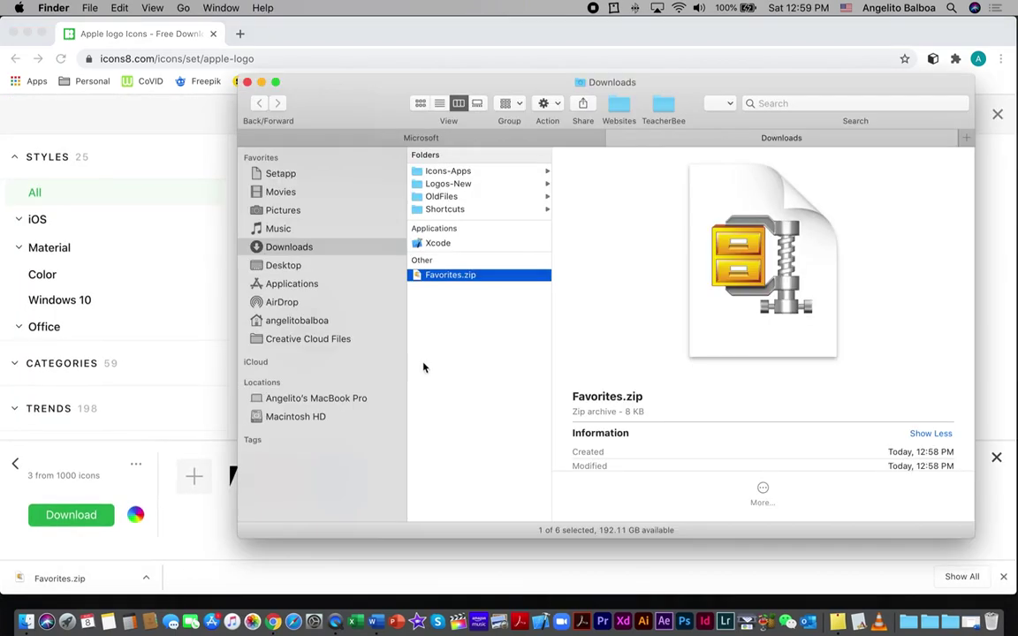
{"action": "right_click", "coordinate": [452, 277]}
{"action": "left_click", "coordinate": [477, 280]}
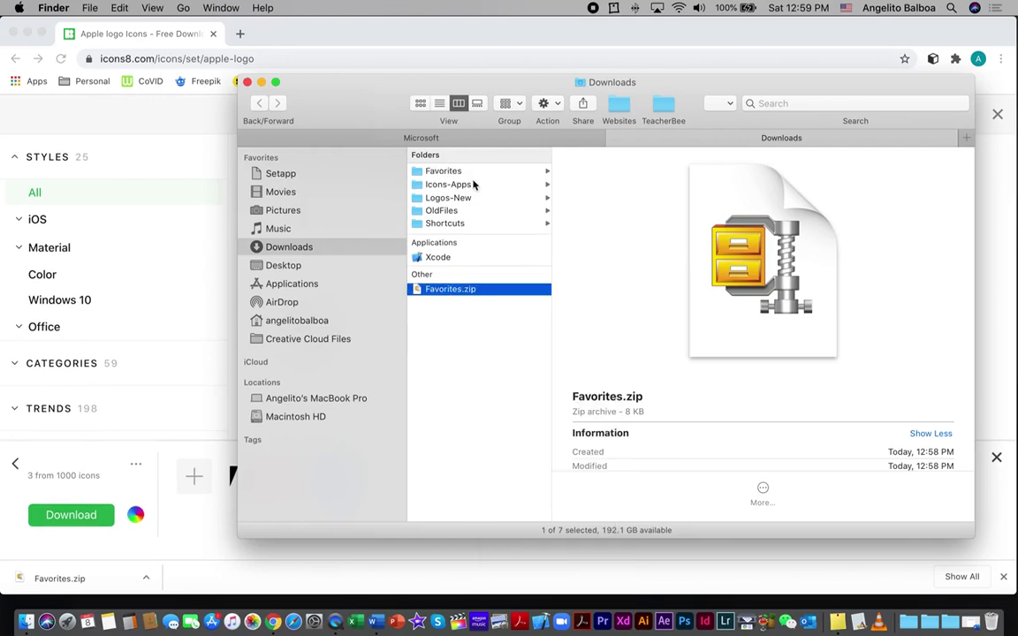
{"action": "left_click", "coordinate": [473, 171]}
Separate the Favorites folder into its own Finder window and arrange it beside the window with the Microsoft folder
{"action": "left_click_drag", "start_coordinate": [681, 92], "coordinate": [531, 68]}
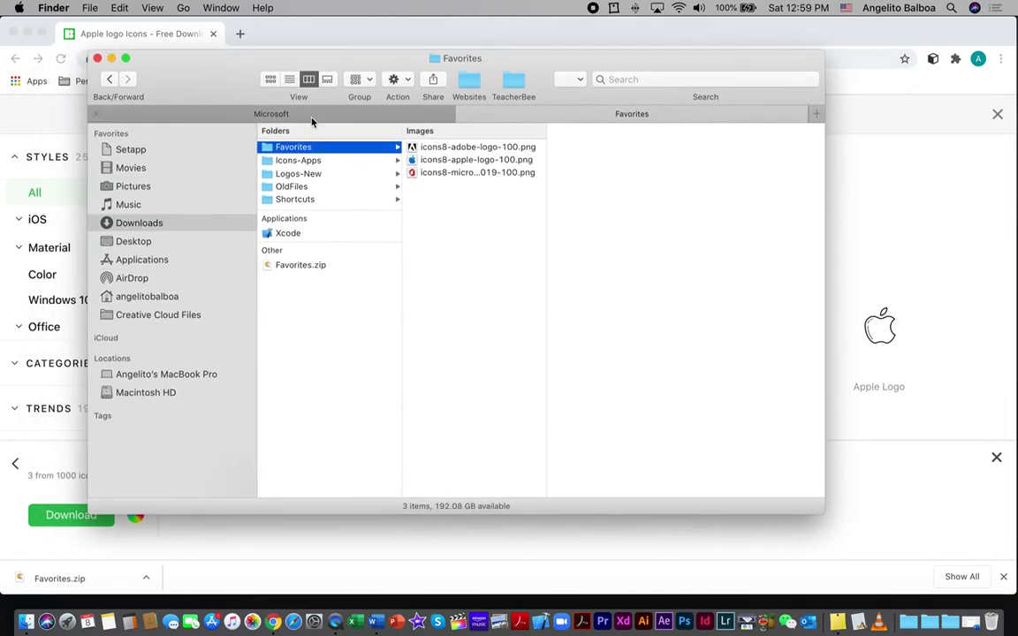
{"action": "left_click_drag", "start_coordinate": [534, 116], "coordinate": [874, 148]}
{"action": "left_click_drag", "start_coordinate": [548, 61], "coordinate": [459, 42]}
{"action": "left_click", "coordinate": [777, 133]}
{"action": "left_click_drag", "start_coordinate": [692, 114], "coordinate": [588, 252]}
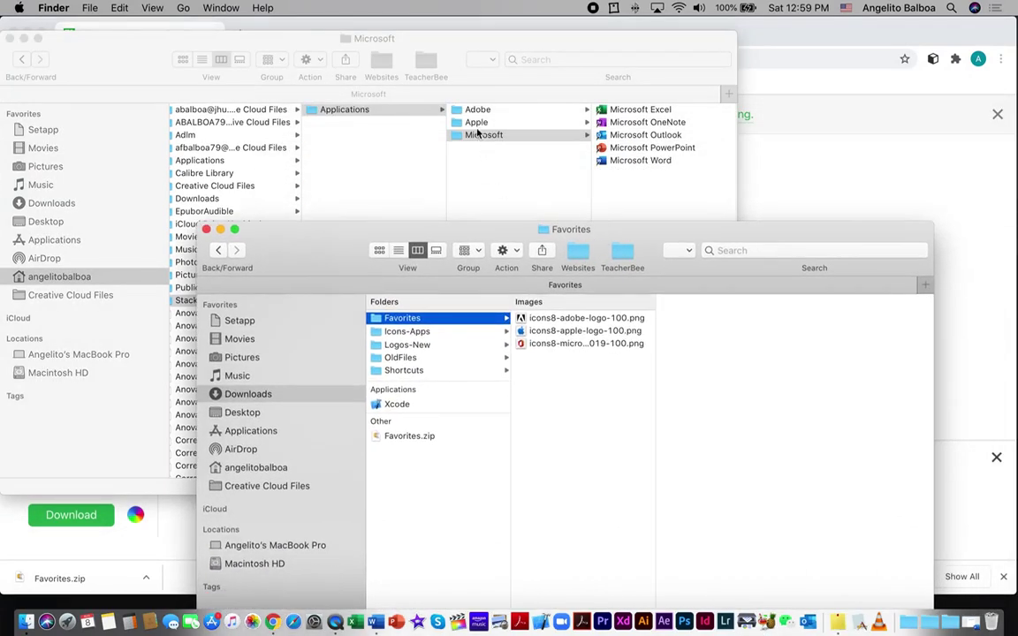
Open the Get Info window for the Adobe folder in Stacks and bring the Favorites window forward beside it
{"action": "left_click", "coordinate": [474, 109]}
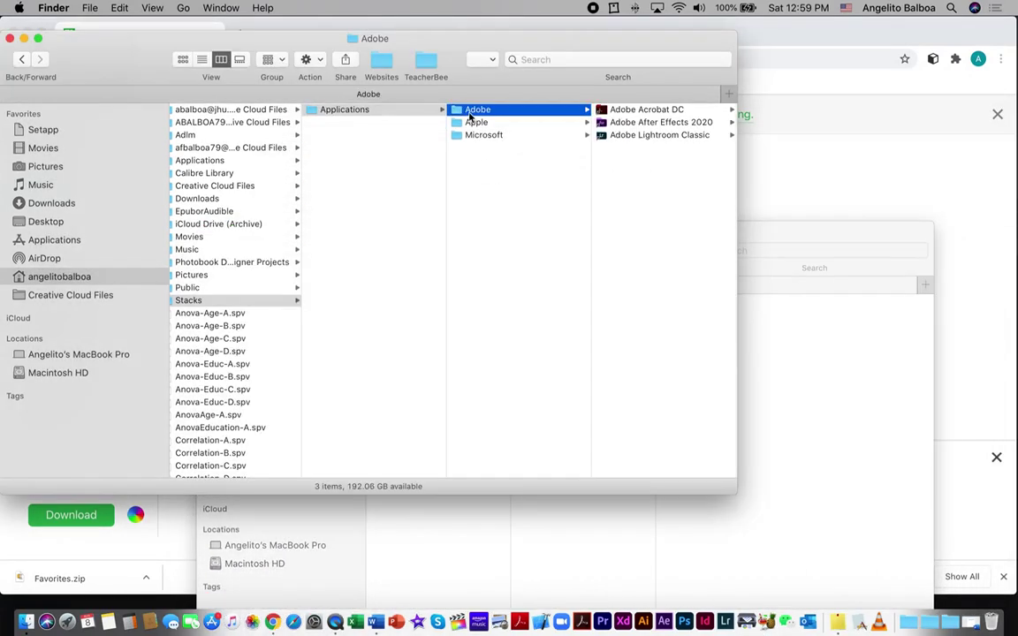
{"action": "right_click", "coordinate": [470, 114]}
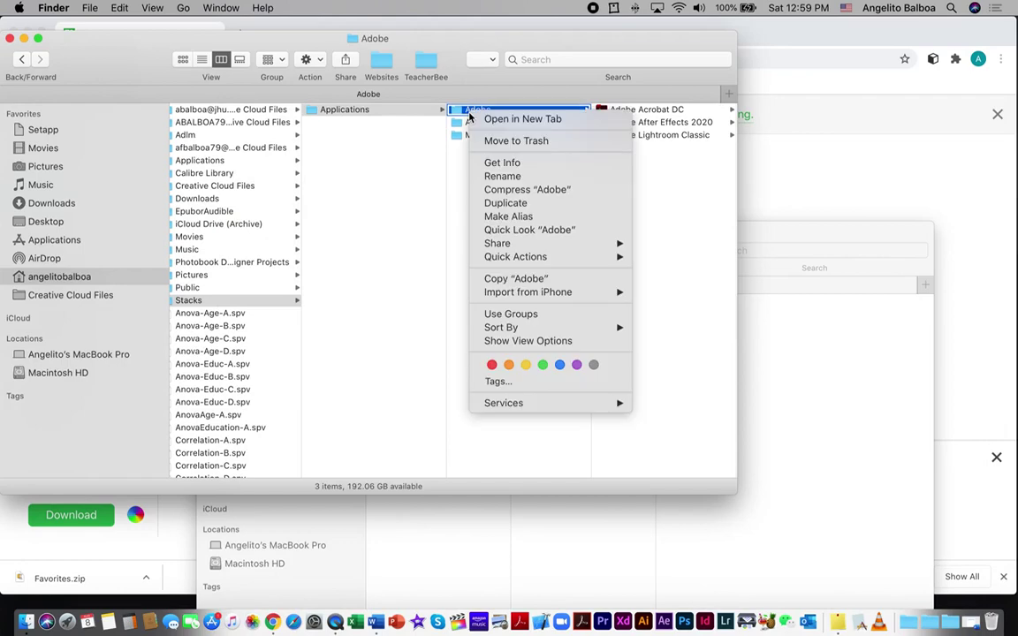
{"action": "left_click", "coordinate": [495, 163]}
{"action": "left_click", "coordinate": [786, 230]}
{"action": "left_click_drag", "start_coordinate": [622, 244], "coordinate": [729, 255]}
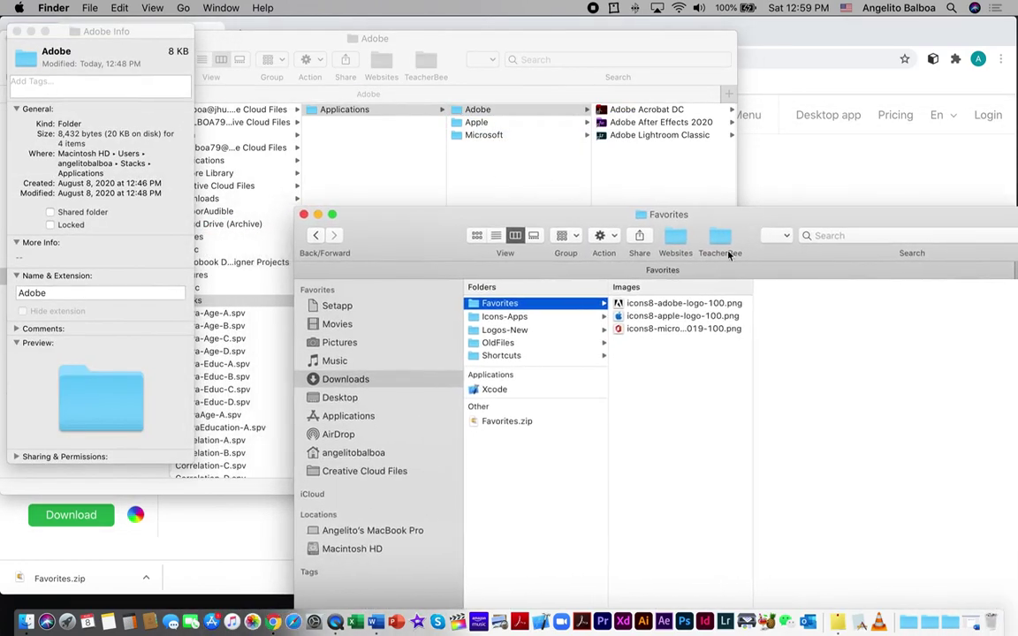
Open icons8-adobe-logo-100.png in Preview, select the area around the logo and copy it
{"action": "left_click", "coordinate": [636, 305]}
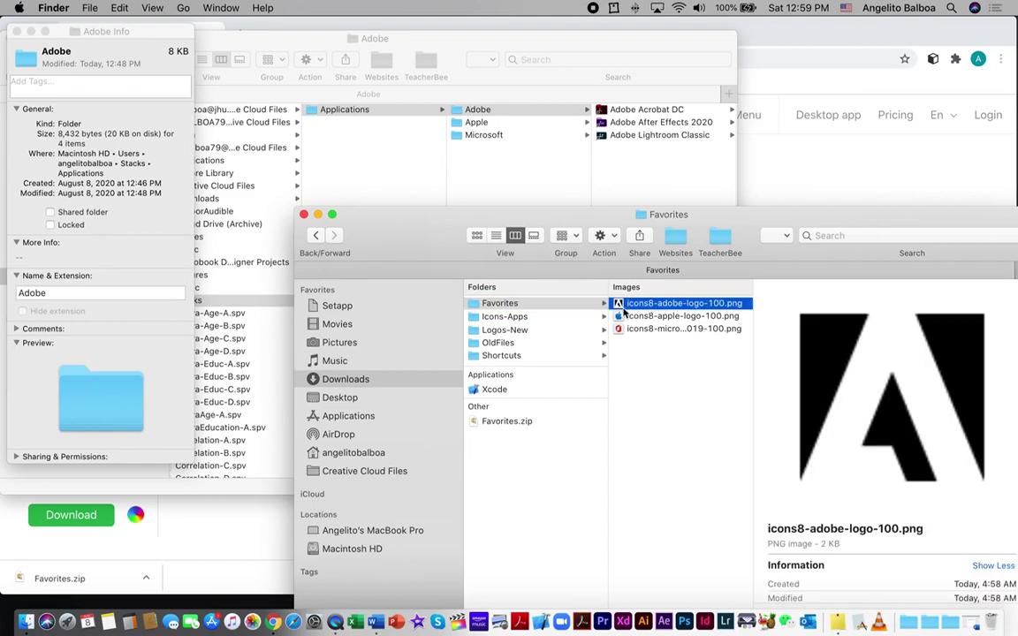
{"action": "double_click", "coordinate": [632, 306]}
{"action": "left_click_drag", "start_coordinate": [671, 189], "coordinate": [774, 276]}
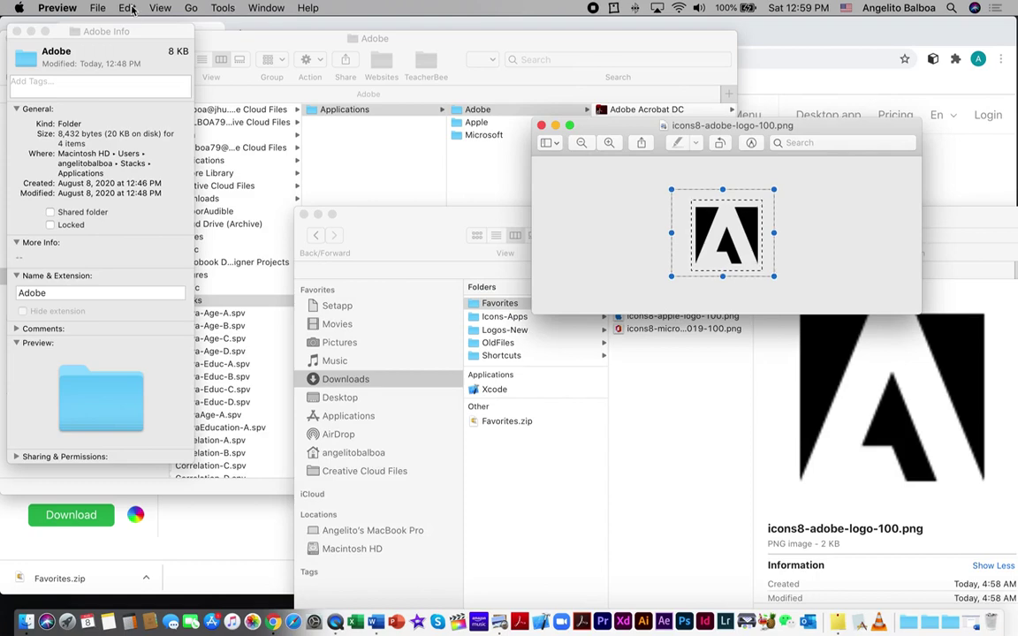
{"action": "left_click", "coordinate": [130, 9]}
{"action": "left_click", "coordinate": [141, 68]}
Paste the copied Adobe logo over the folder icon in the Adobe Info window
{"action": "left_click", "coordinate": [29, 62]}
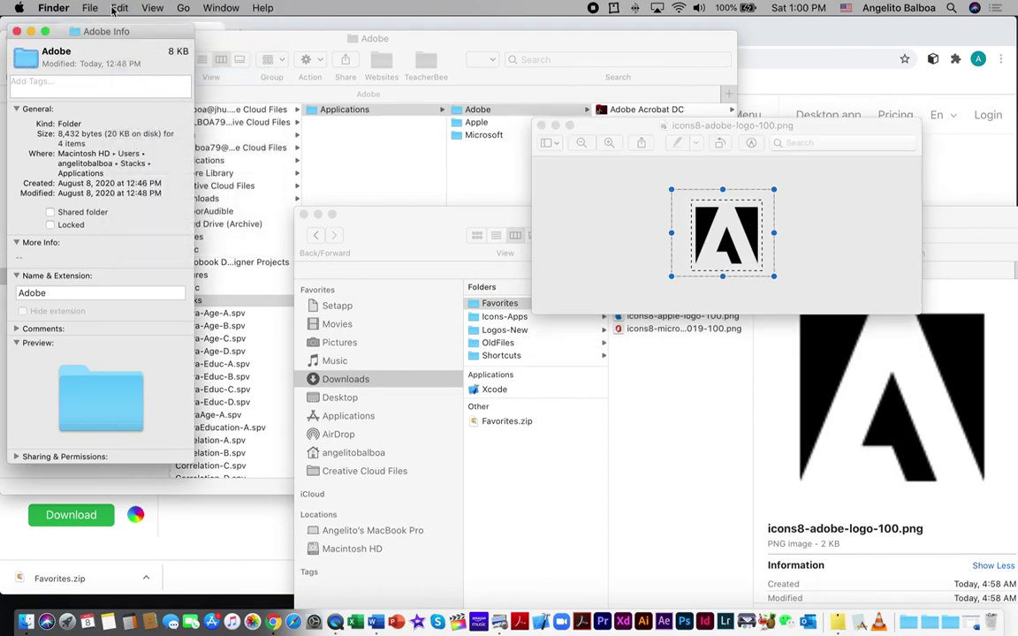
{"action": "left_click", "coordinate": [27, 62]}
{"action": "left_click", "coordinate": [119, 8]}
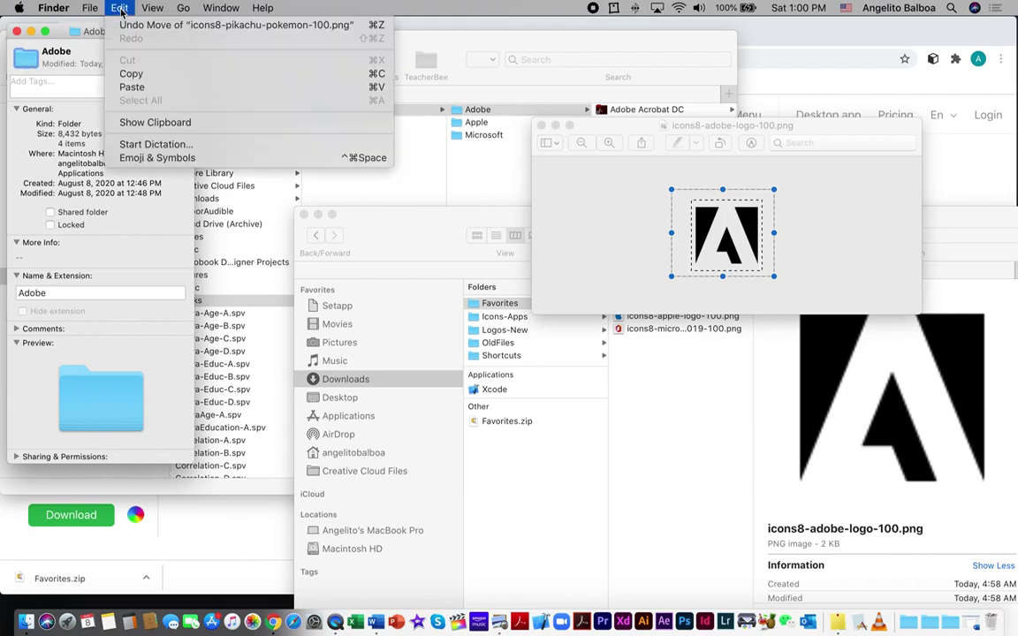
{"action": "left_click", "coordinate": [133, 88]}
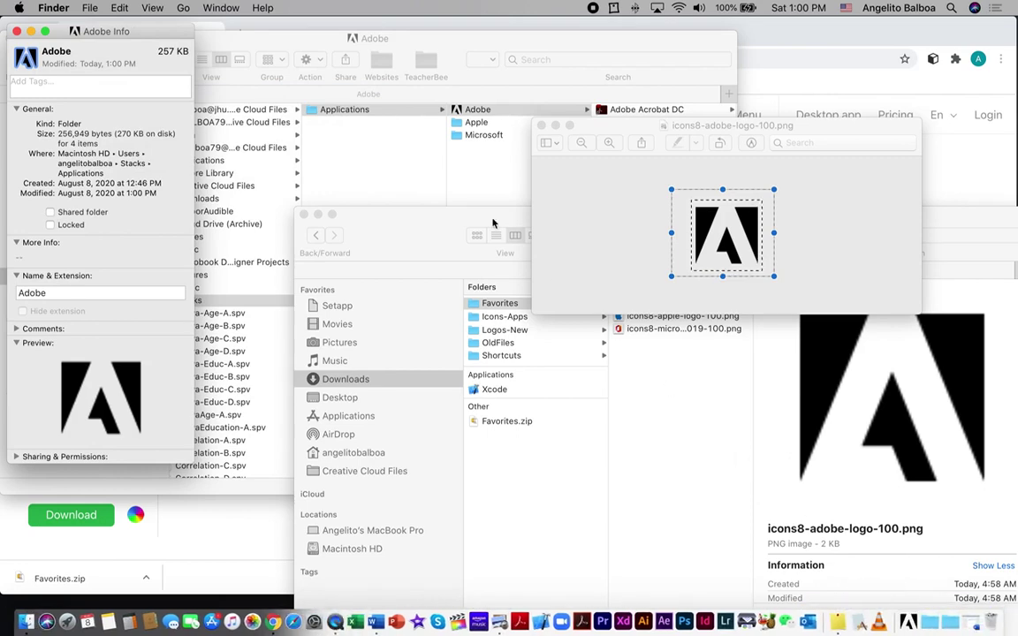
Return to the Applications folder in Stacks and open the Get Info window for the Apple folder
{"action": "left_click", "coordinate": [473, 162]}
{"action": "left_click", "coordinate": [764, 343]}
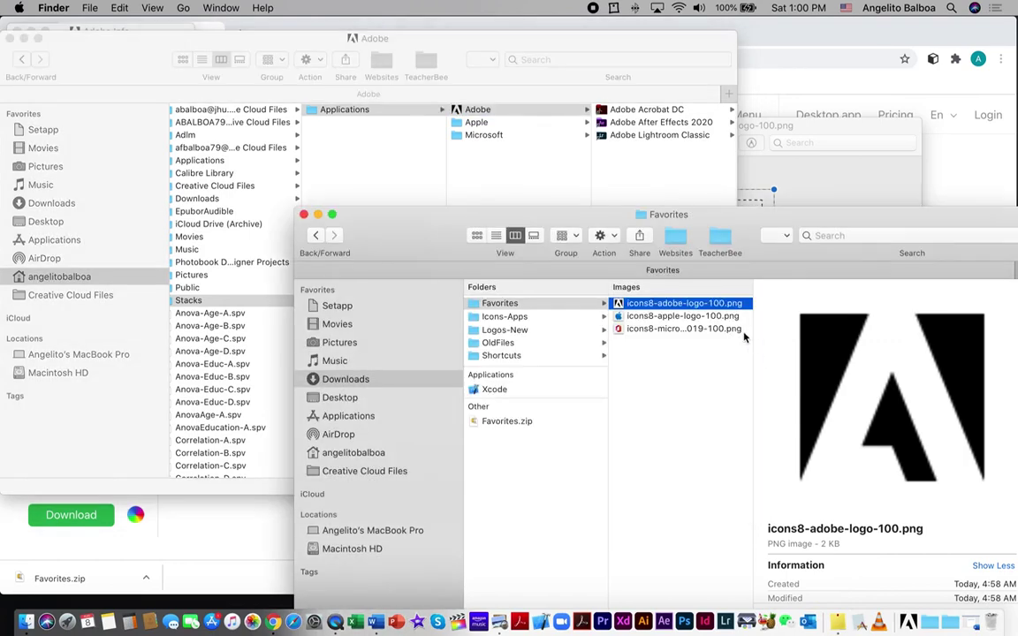
{"action": "left_click", "coordinate": [476, 122]}
{"action": "right_click", "coordinate": [472, 122]}
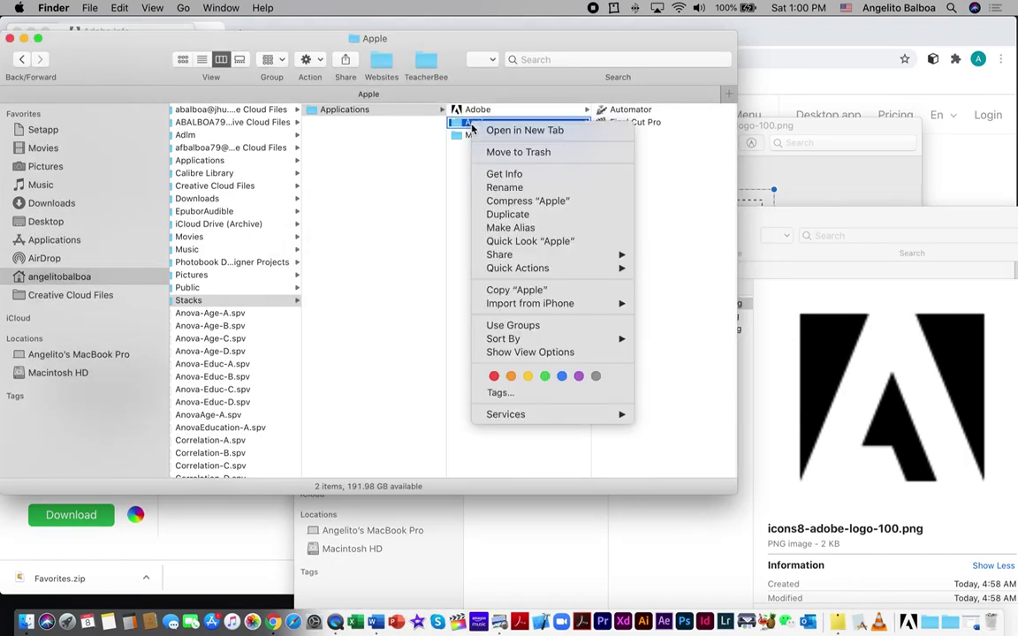
{"action": "left_click", "coordinate": [503, 174]}
Open icons8-apple-logo-100.png in Preview, select the area around the logo and copy it
{"action": "left_click", "coordinate": [657, 322]}
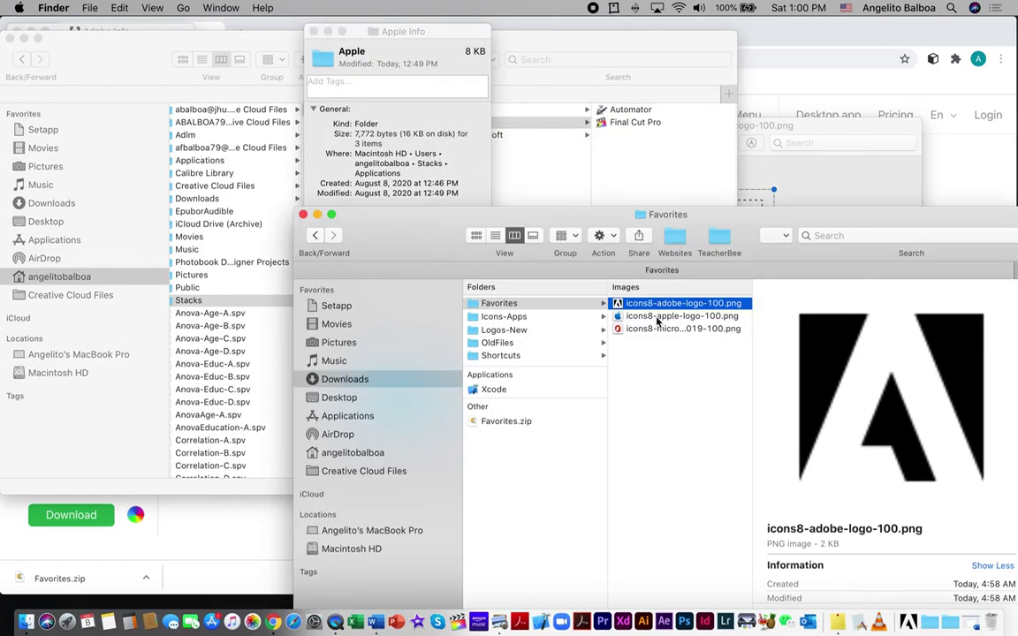
{"action": "double_click", "coordinate": [657, 320]}
{"action": "left_click_drag", "start_coordinate": [684, 201], "coordinate": [773, 286]}
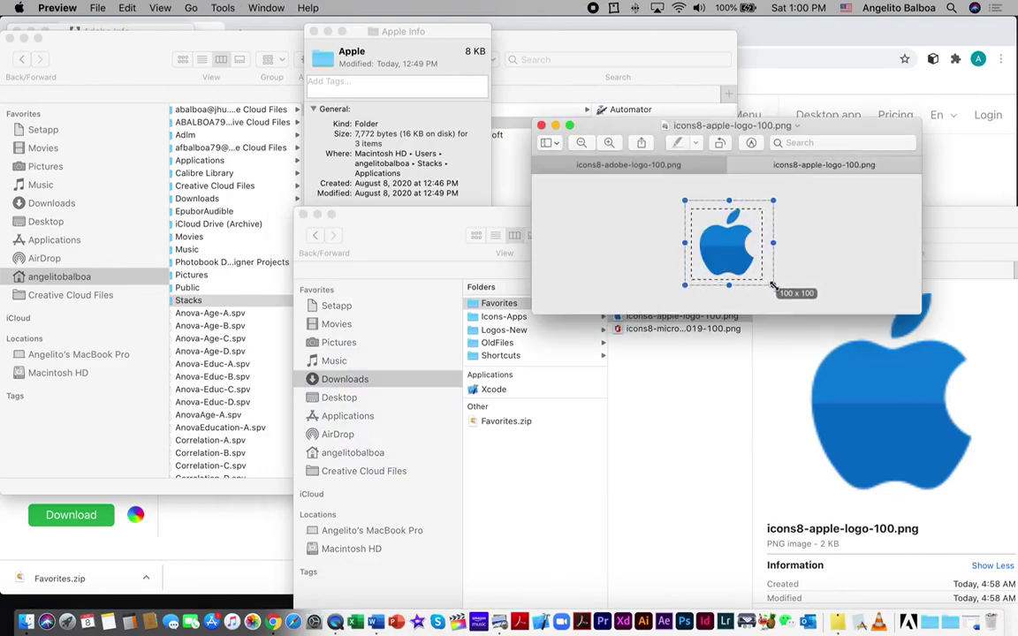
{"action": "left_click", "coordinate": [128, 8]}
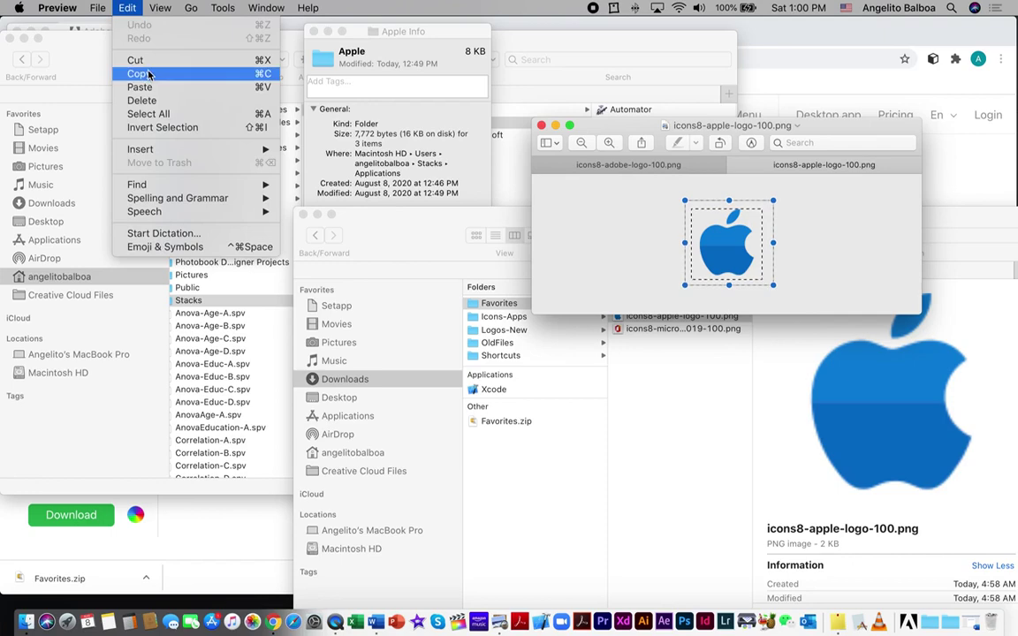
{"action": "left_click", "coordinate": [148, 74]}
Paste the copied Apple logo over the folder icon in the Apple Info window
{"action": "left_click", "coordinate": [319, 60]}
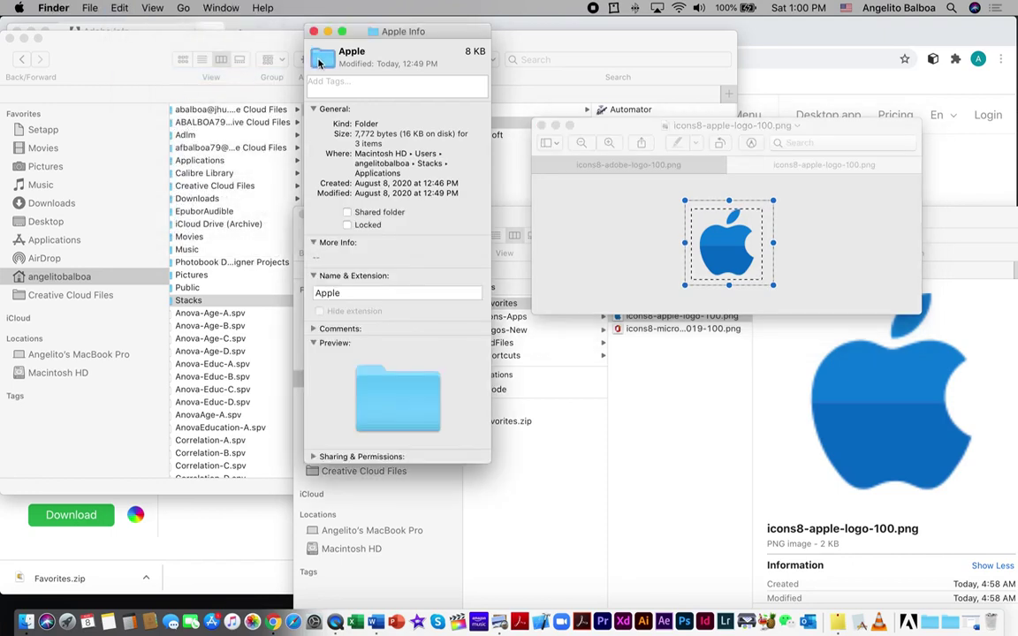
{"action": "left_click", "coordinate": [120, 8]}
{"action": "left_click", "coordinate": [133, 83]}
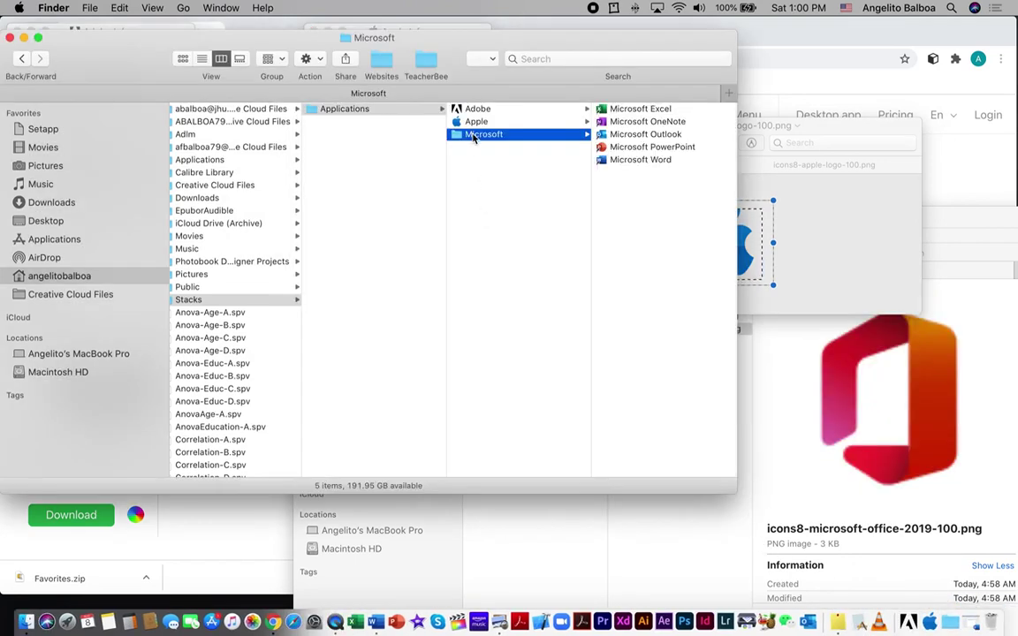
Open the Get Info window for the Microsoft folder, move it clear and bring the Favorites window forward
{"action": "right_click", "coordinate": [473, 135]}
{"action": "left_click", "coordinate": [484, 184]}
{"action": "left_click_drag", "start_coordinate": [701, 31], "coordinate": [325, 50]}
{"action": "key", "text": "super+grave"}
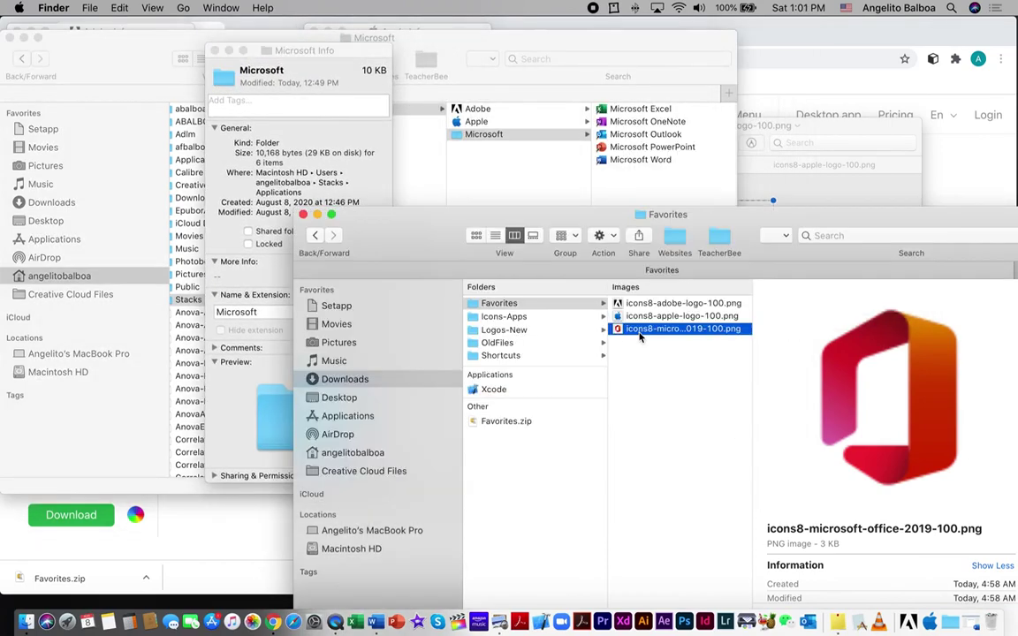
Open icons8-microsoft-office-2019-100.png in Preview, select the area around the logo and copy it
{"action": "double_click", "coordinate": [641, 332]}
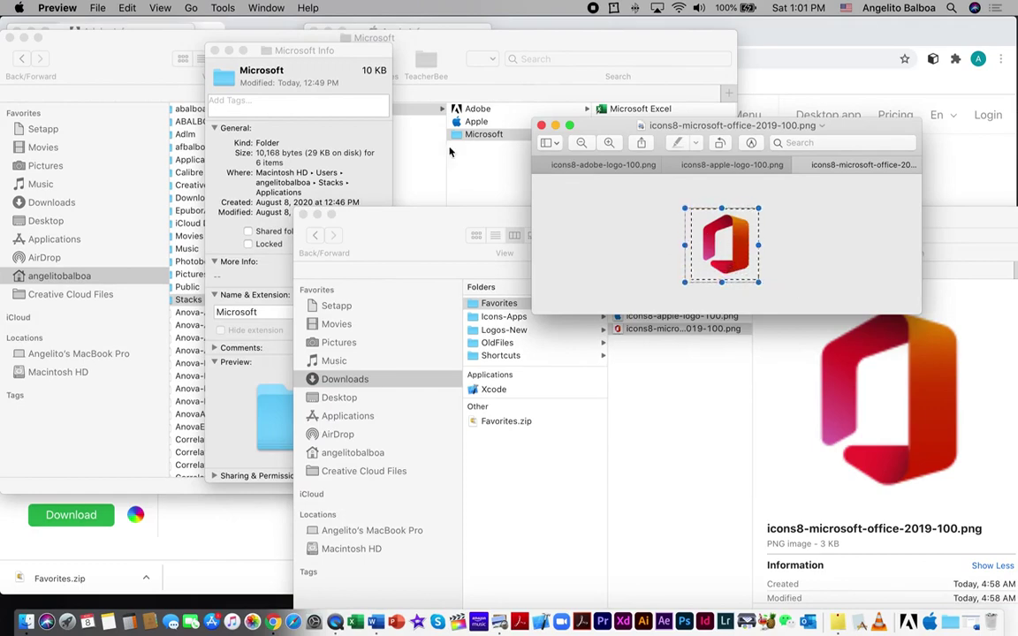
{"action": "left_click", "coordinate": [127, 8]}
{"action": "left_click", "coordinate": [141, 72]}
Paste the copied Microsoft Office logo over the folder icon in the Microsoft Info window
{"action": "left_click", "coordinate": [225, 81]}
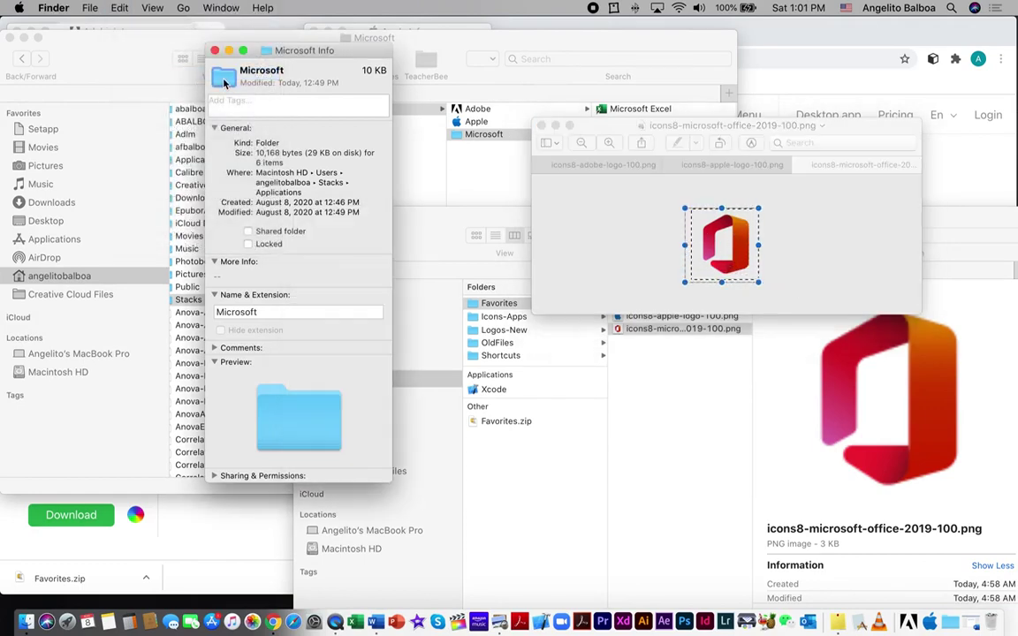
{"action": "left_click", "coordinate": [111, 8]}
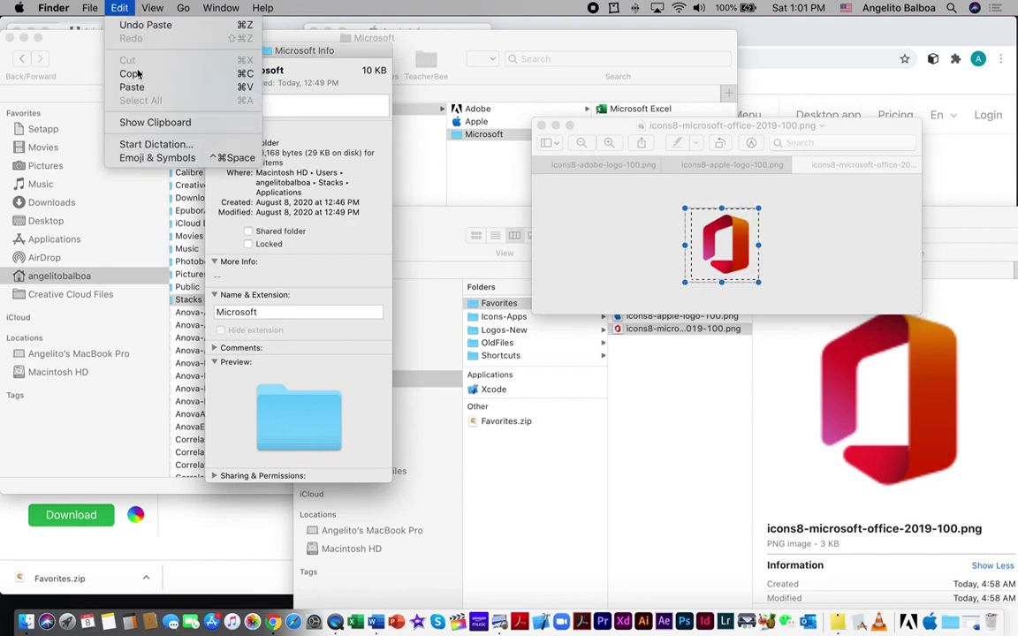
{"action": "left_click", "coordinate": [131, 87]}
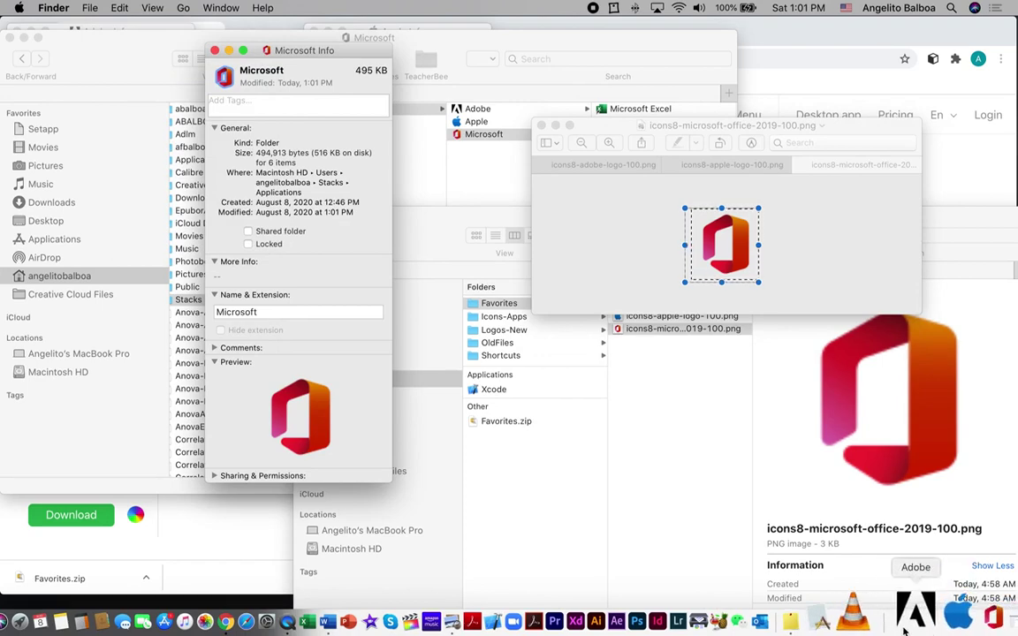
Close the Favorites Finder window along with the folder info and logo image windows
{"action": "left_click", "coordinate": [410, 242]}
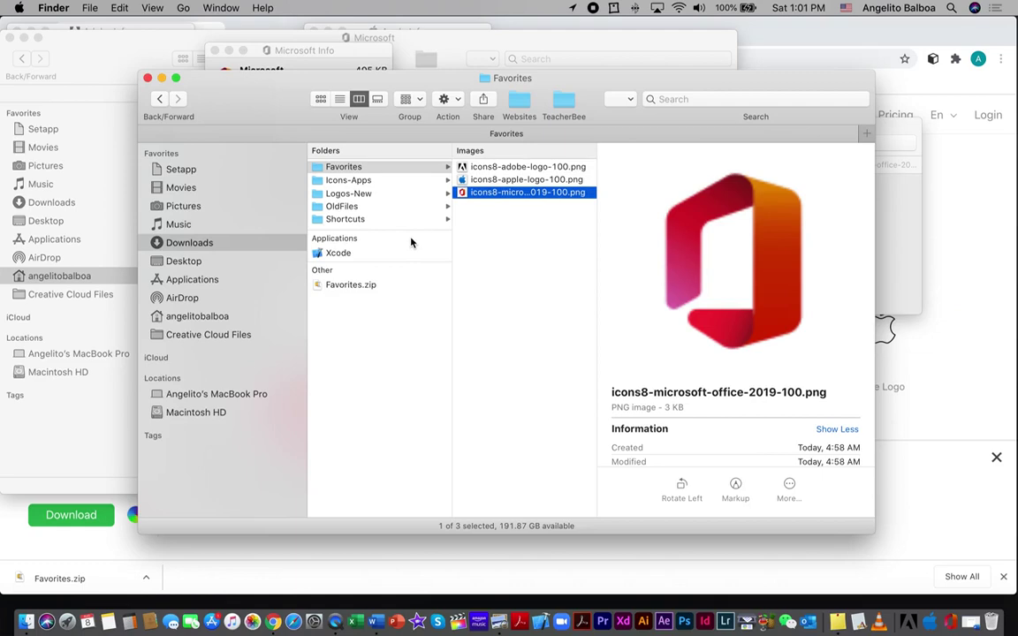
{"action": "left_click", "coordinate": [148, 79]}
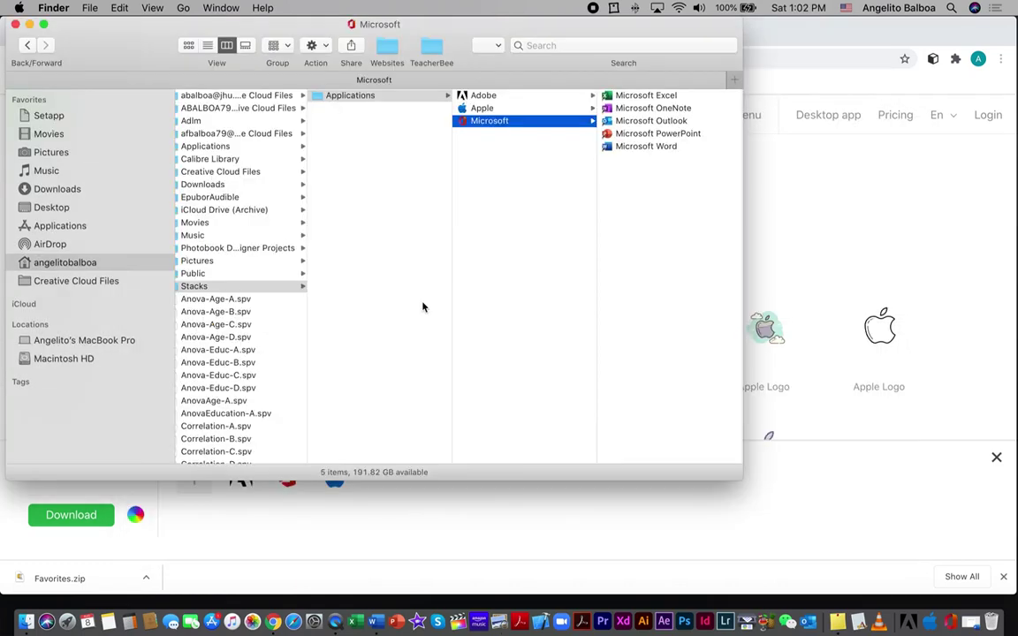
Create a new folder named Documents inside the Stacks folder, next to Applications
{"action": "left_click", "coordinate": [376, 297]}
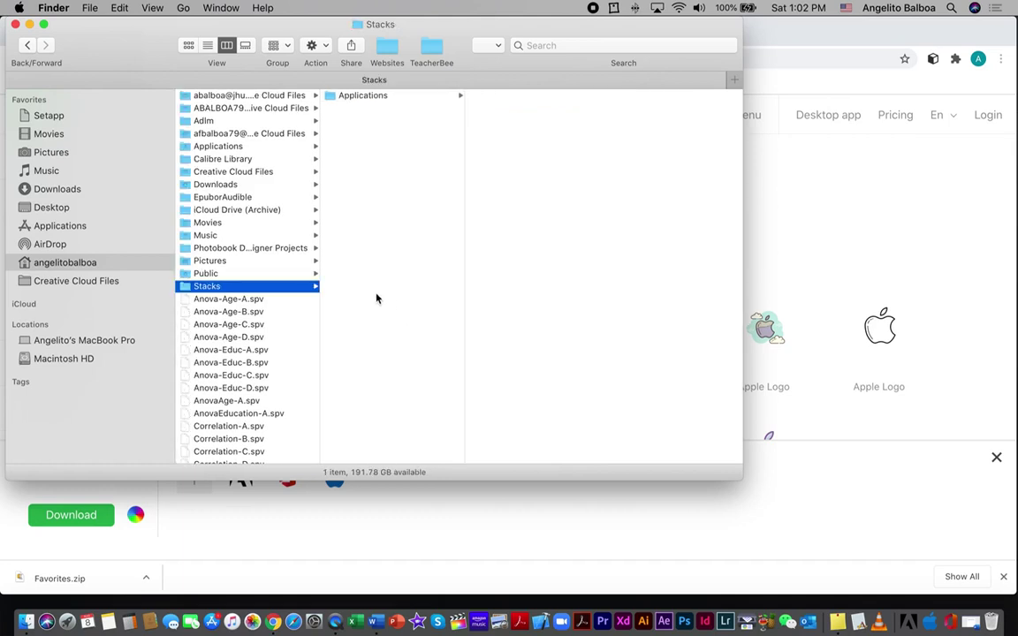
{"action": "right_click", "coordinate": [377, 219]}
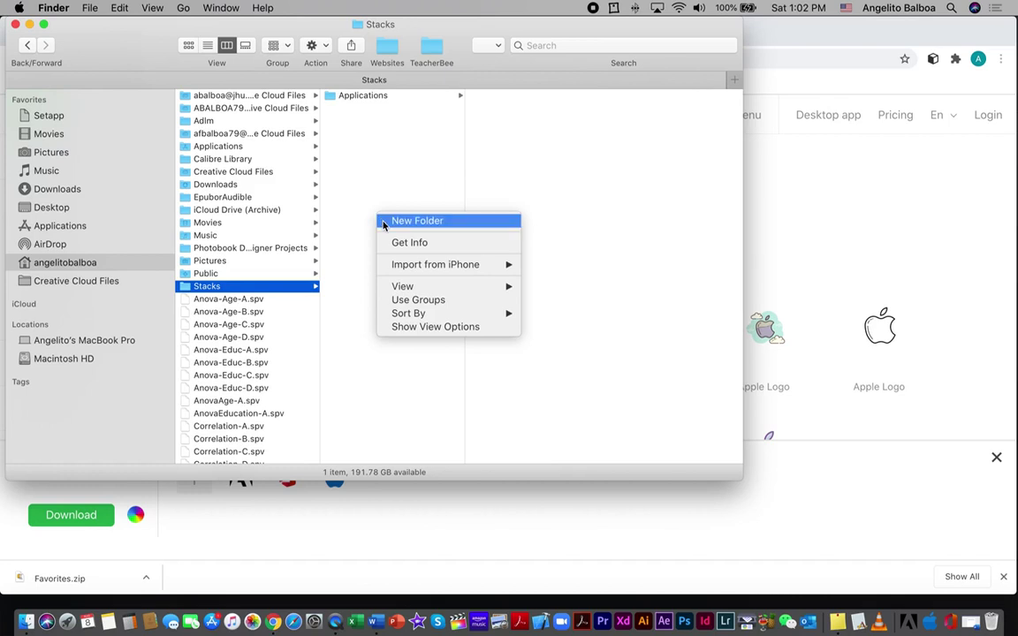
{"action": "left_click", "coordinate": [415, 221]}
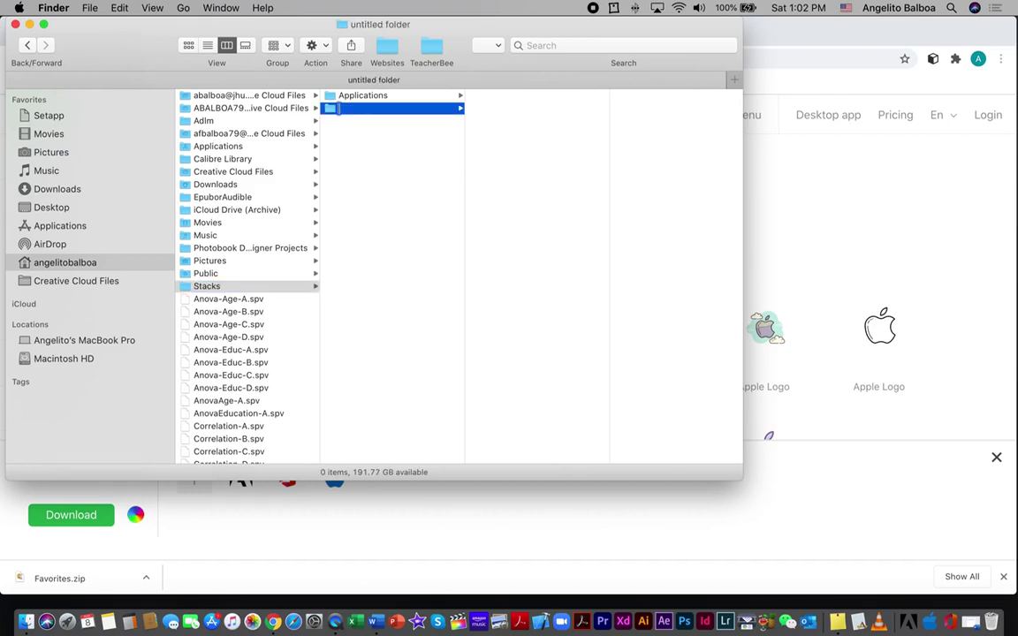
{"action": "type", "text": "Documents"}
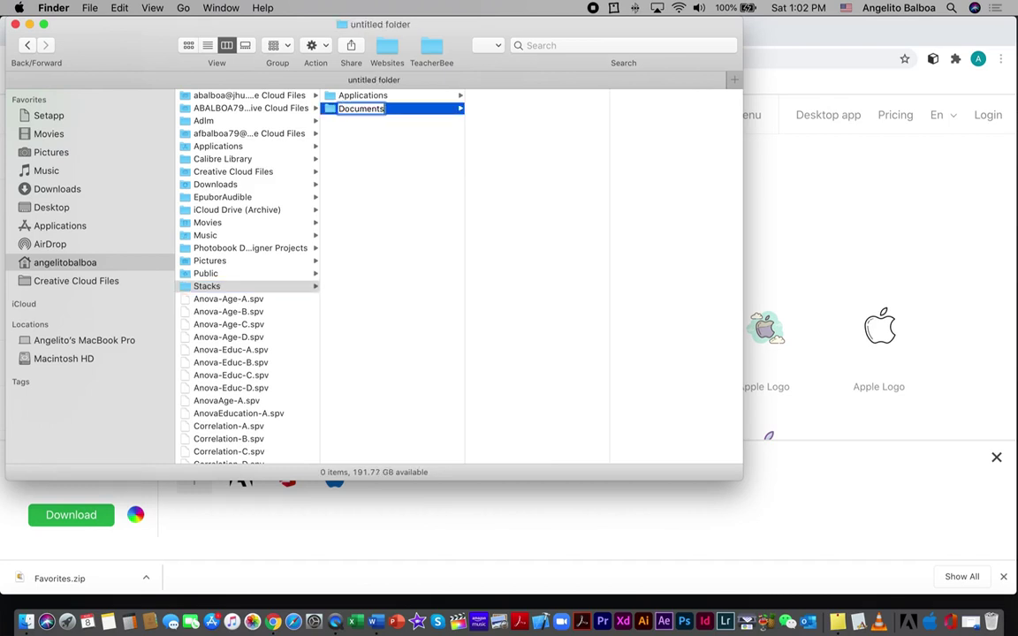
{"action": "left_click", "coordinate": [481, 228]}
Create a new folder named SchoolStuff inside the Documents folder in Stacks
{"action": "right_click", "coordinate": [481, 228]}
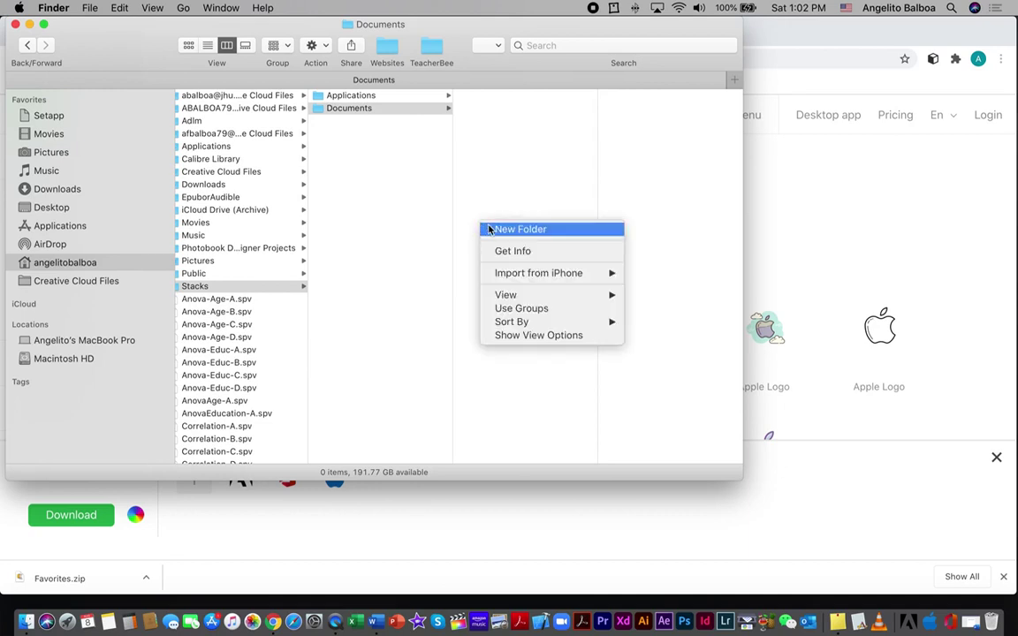
{"action": "left_click", "coordinate": [486, 228]}
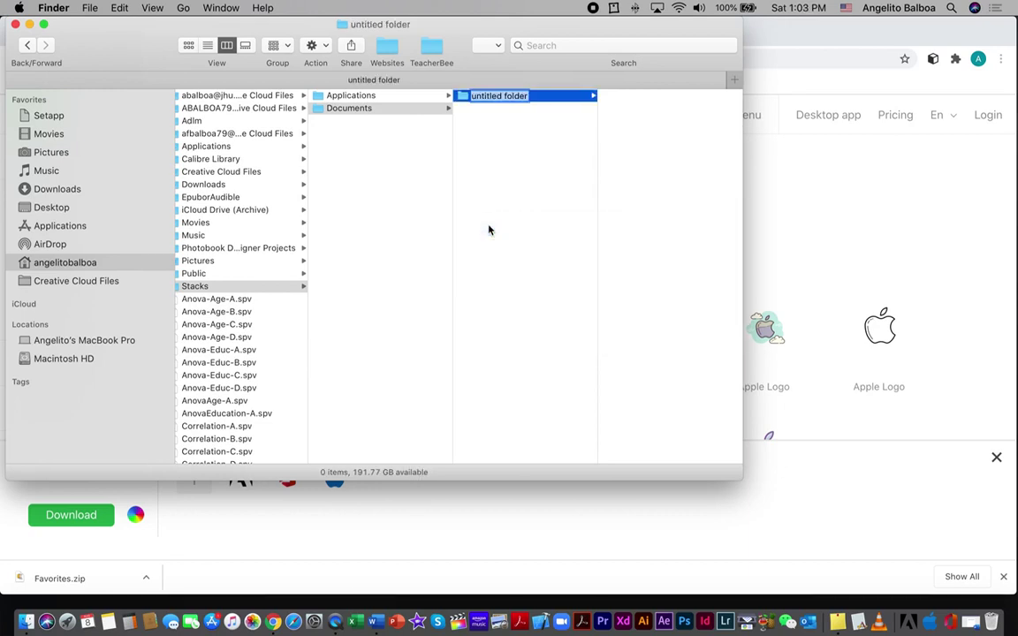
{"action": "type", "text": "SchoolStuff"}
{"action": "key", "text": "Return"}
Place an alias of the Websites folder from a second Finder window into SchoolStuff, and add SchoolStuff to the Dock beside the Adobe folder
{"action": "key", "text": "super+n"}
{"action": "left_click_drag", "start_coordinate": [802, 130], "coordinate": [913, 91]}
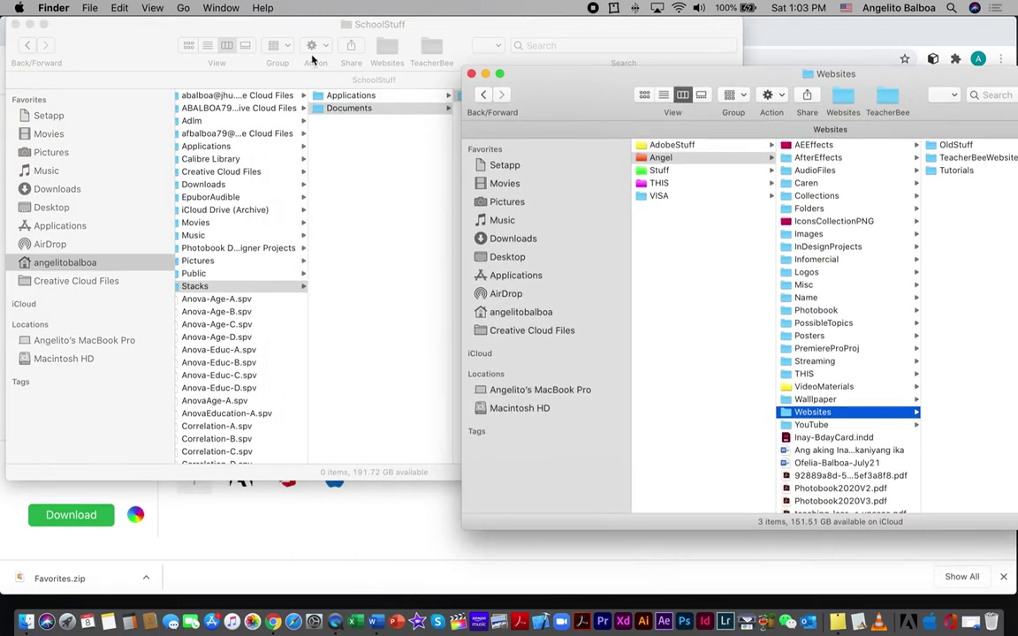
{"action": "left_click_drag", "start_coordinate": [386, 31], "coordinate": [203, 45]}
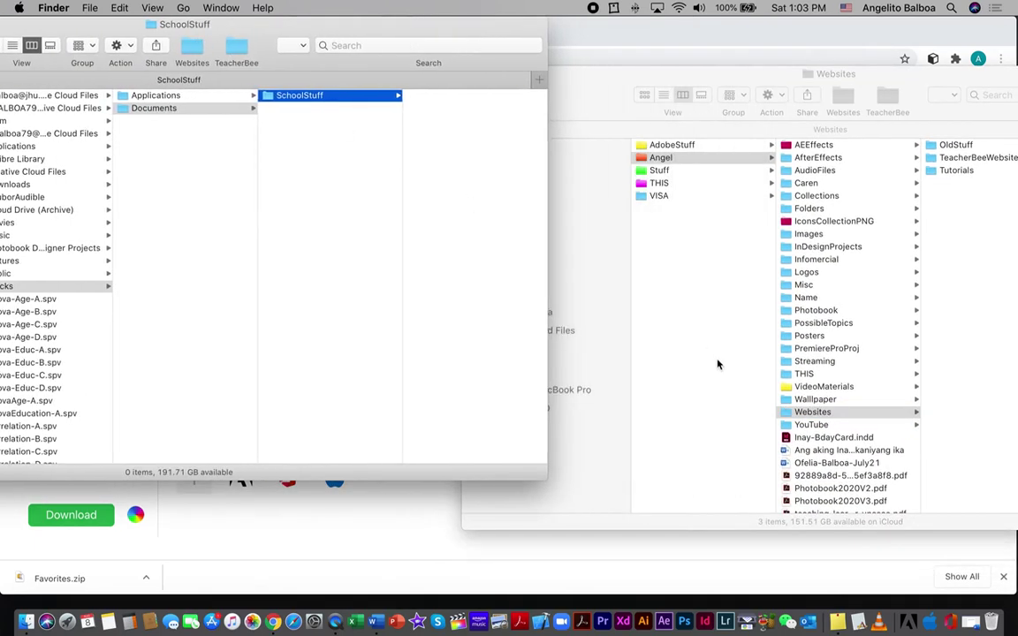
{"action": "left_click", "coordinate": [798, 413]}
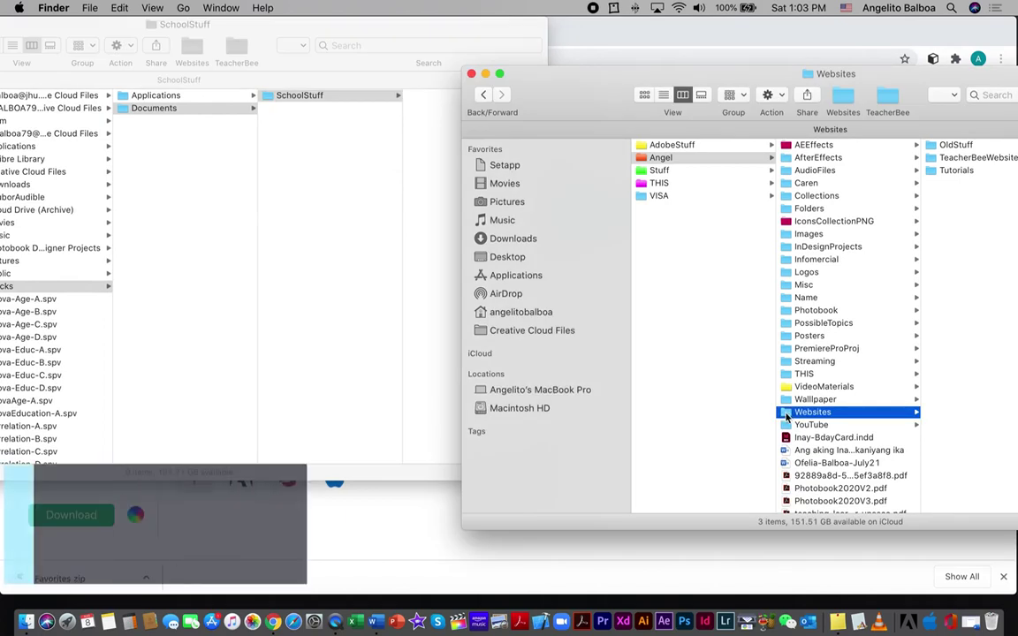
{"action": "left_click_drag", "start_coordinate": [787, 418], "coordinate": [419, 331]}
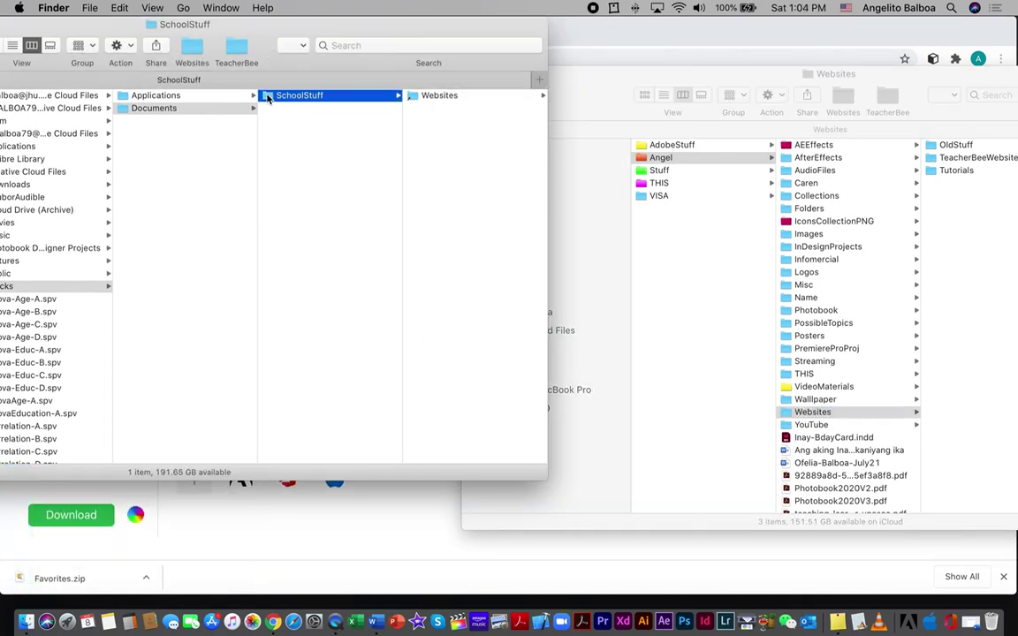
{"action": "left_click_drag", "start_coordinate": [266, 98], "coordinate": [889, 626]}
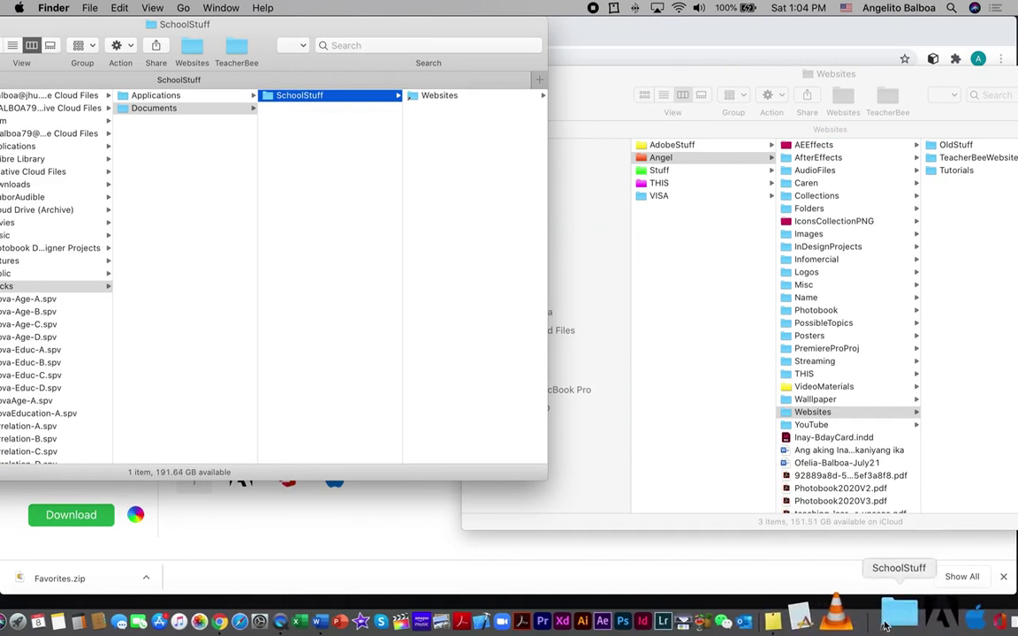
Switch to Google Chrome and search Icons8 for "pikachu" icons
{"action": "left_click", "coordinate": [272, 611]}
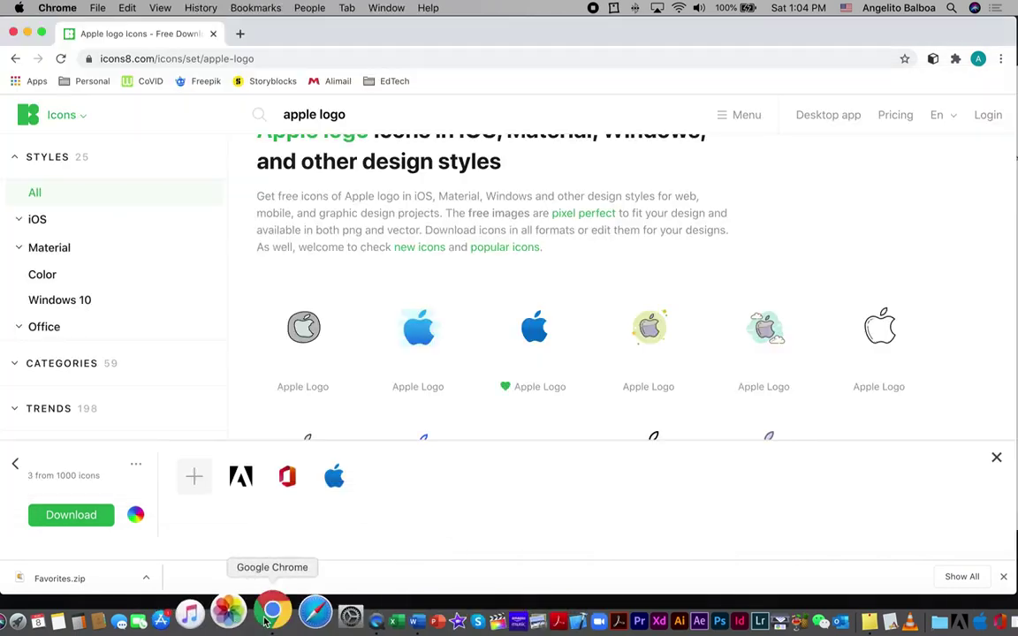
{"action": "scroll", "coordinate": [384, 139], "scroll_direction": "up", "scroll_amount": 2}
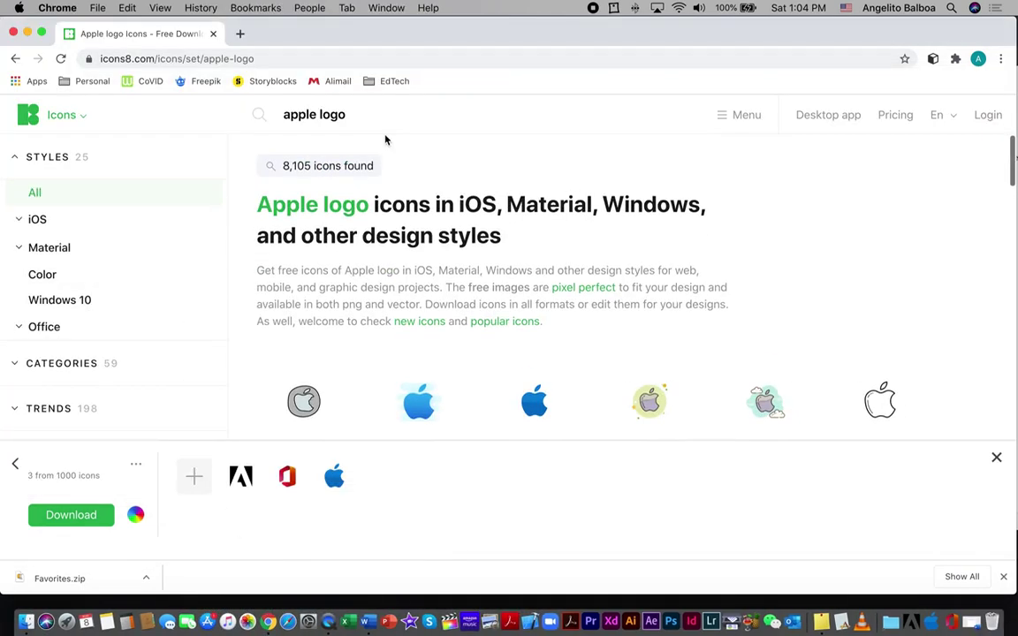
{"action": "triple_click", "coordinate": [380, 122]}
{"action": "type", "text": "pikachu"}
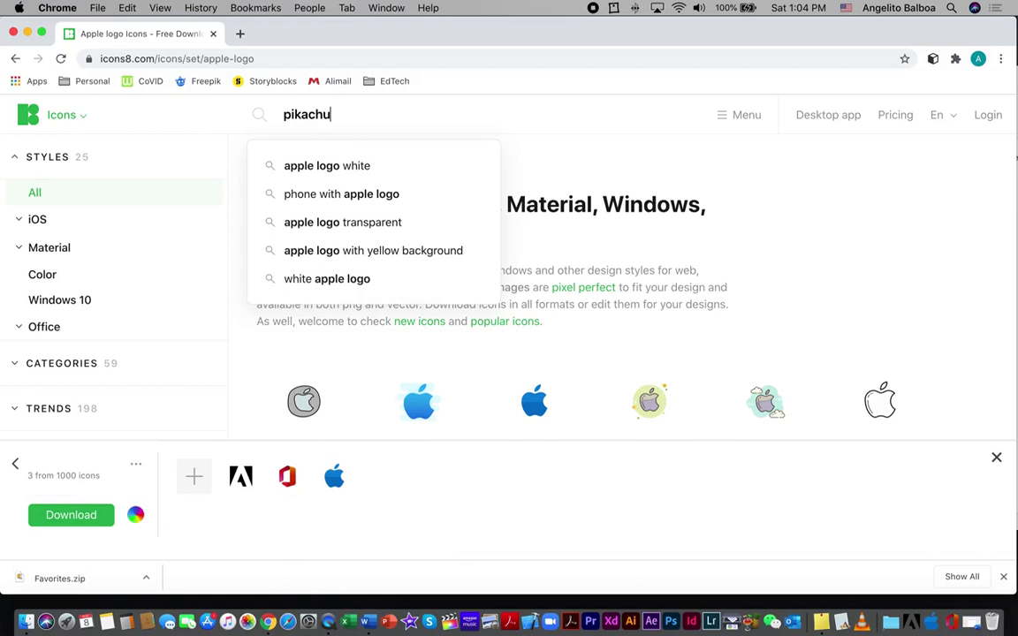
{"action": "key", "text": "Return"}
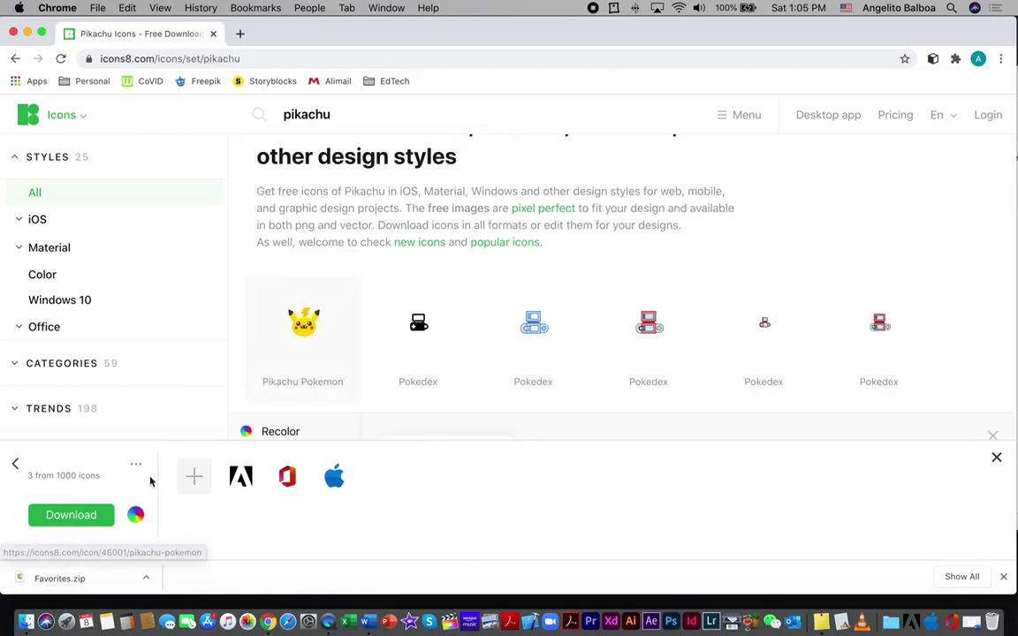
Download the Pikachu Pokemon icon as a PNG at a custom size of 100 px
{"action": "left_click", "coordinate": [302, 334]}
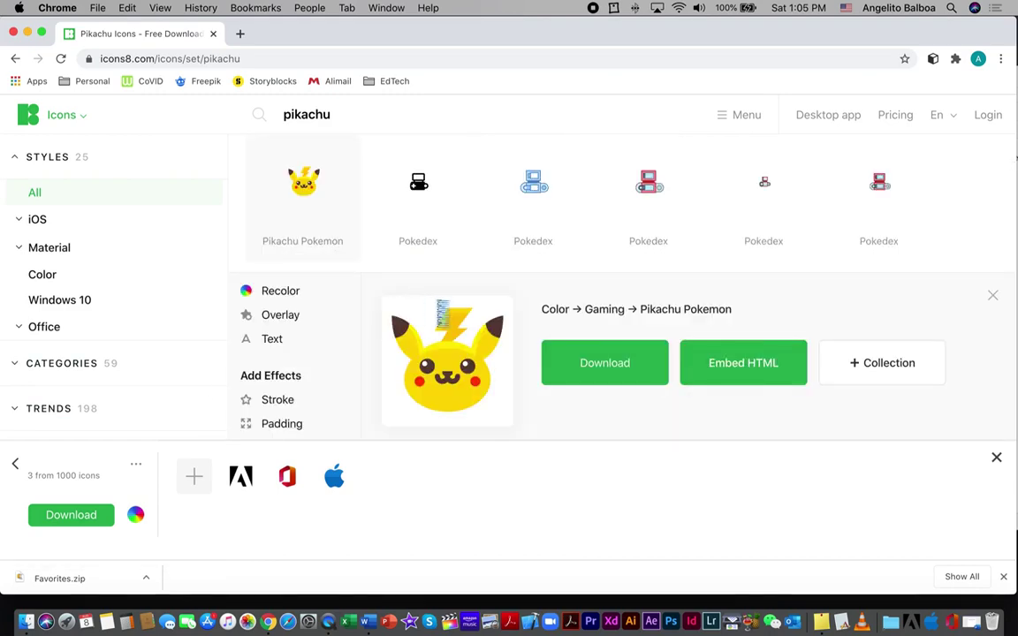
{"action": "left_click", "coordinate": [600, 357]}
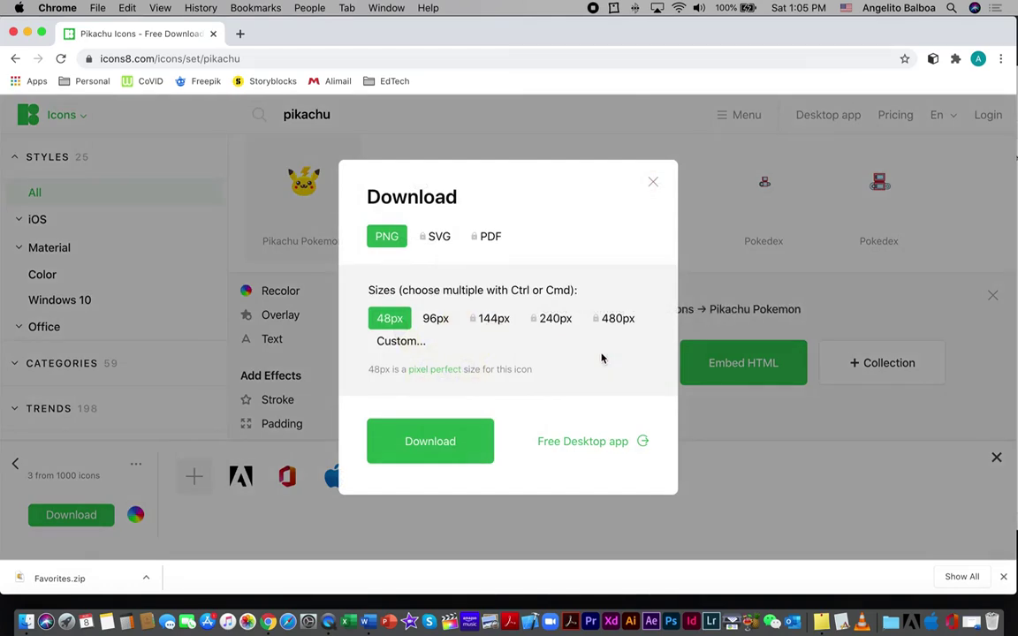
{"action": "left_click", "coordinate": [403, 342]}
{"action": "type", "text": "100"}
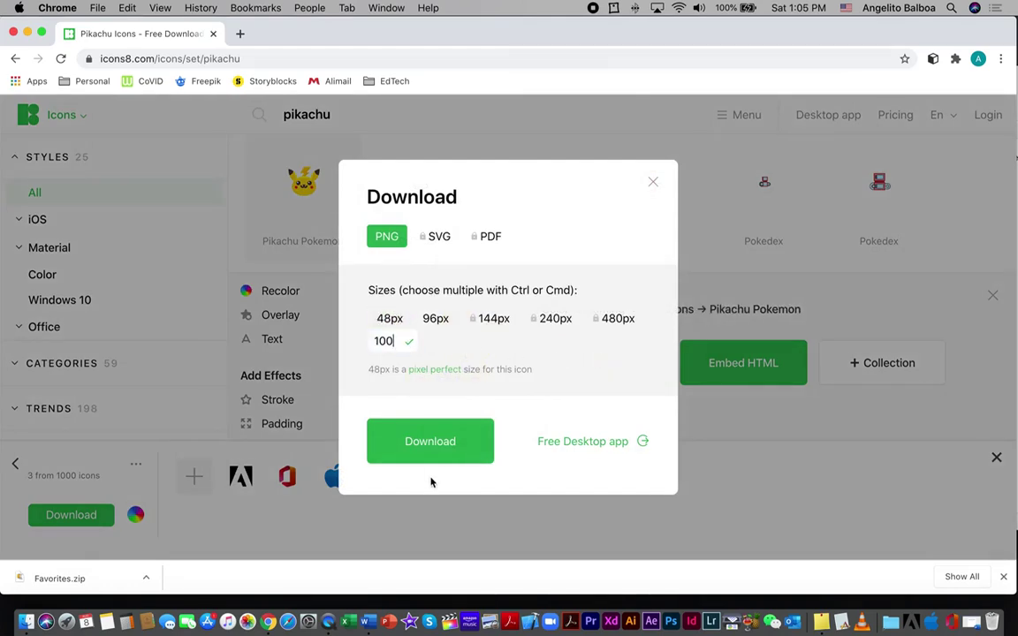
{"action": "left_click", "coordinate": [435, 458]}
{"action": "left_click", "coordinate": [602, 399]}
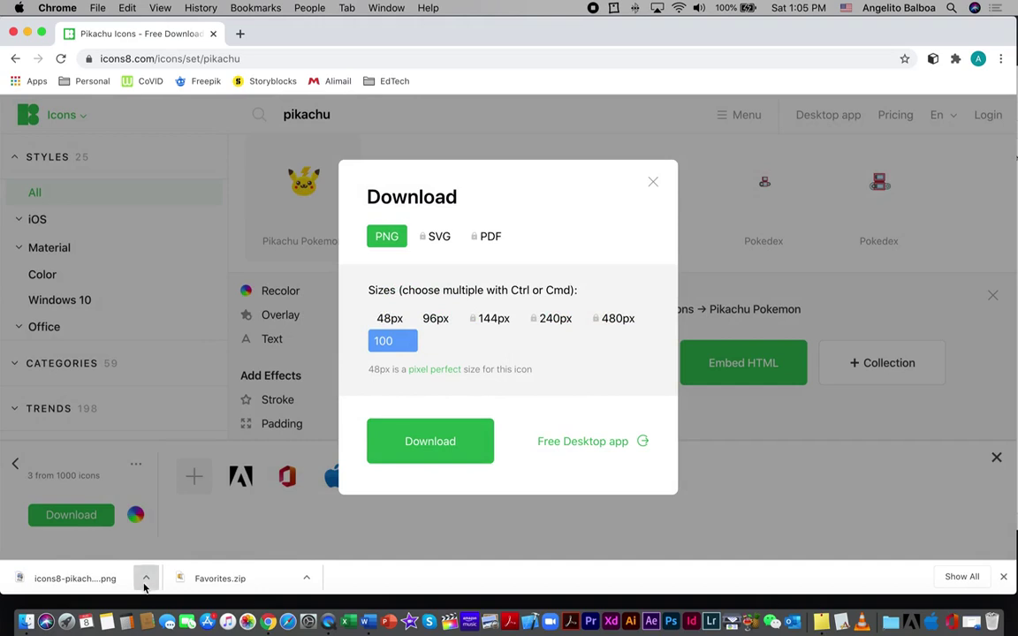
Show the downloaded Pikachu PNG in Finder and separate the SchoolStuff tab into its own window beside Downloads
{"action": "left_click", "coordinate": [144, 581]}
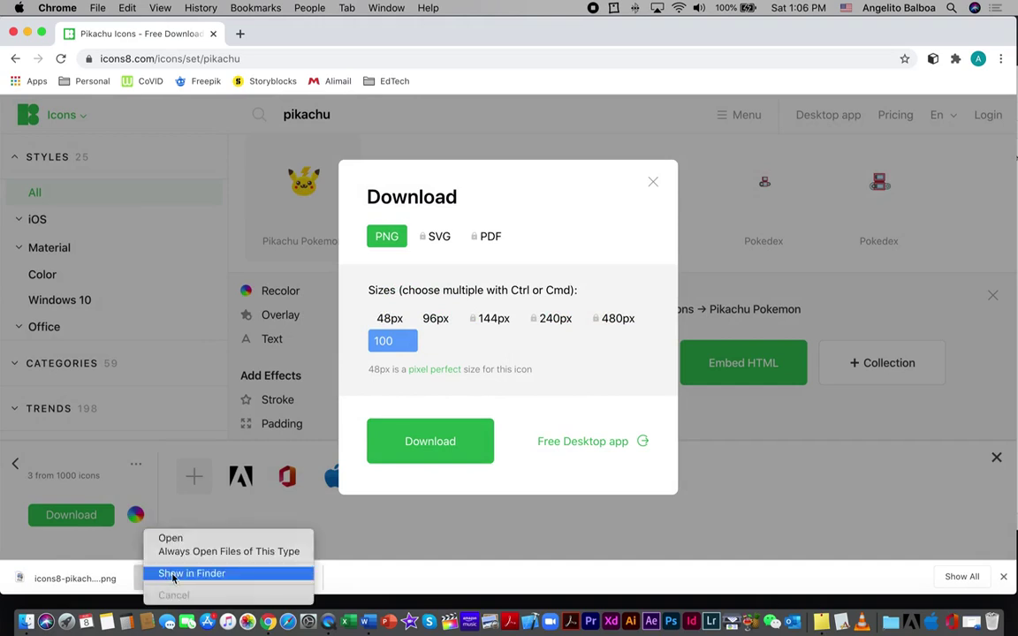
{"action": "left_click", "coordinate": [173, 573]}
{"action": "left_click_drag", "start_coordinate": [275, 40], "coordinate": [628, 99]}
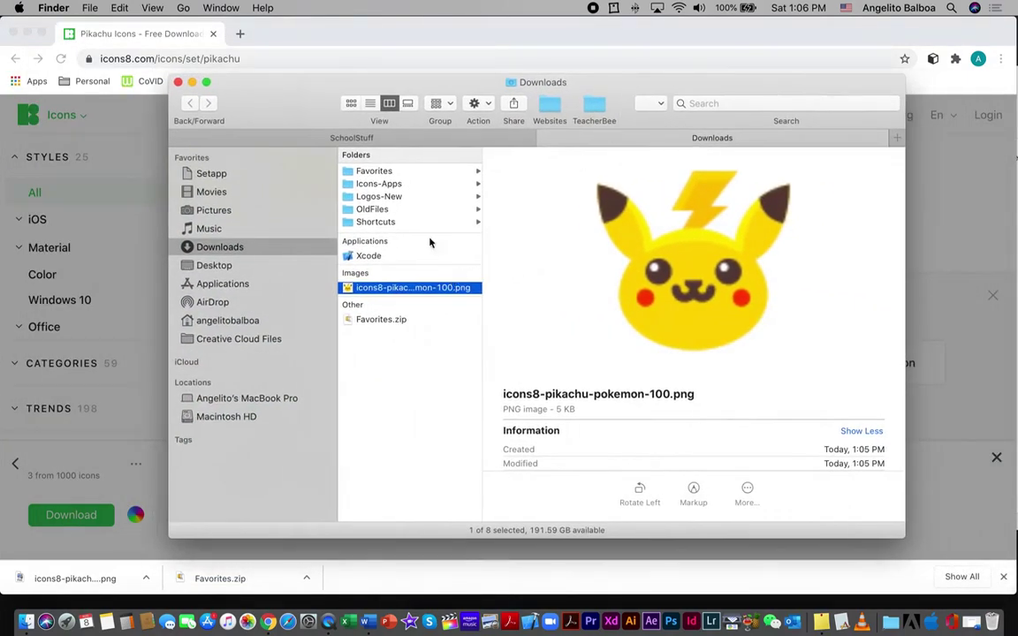
{"action": "left_click", "coordinate": [381, 143]}
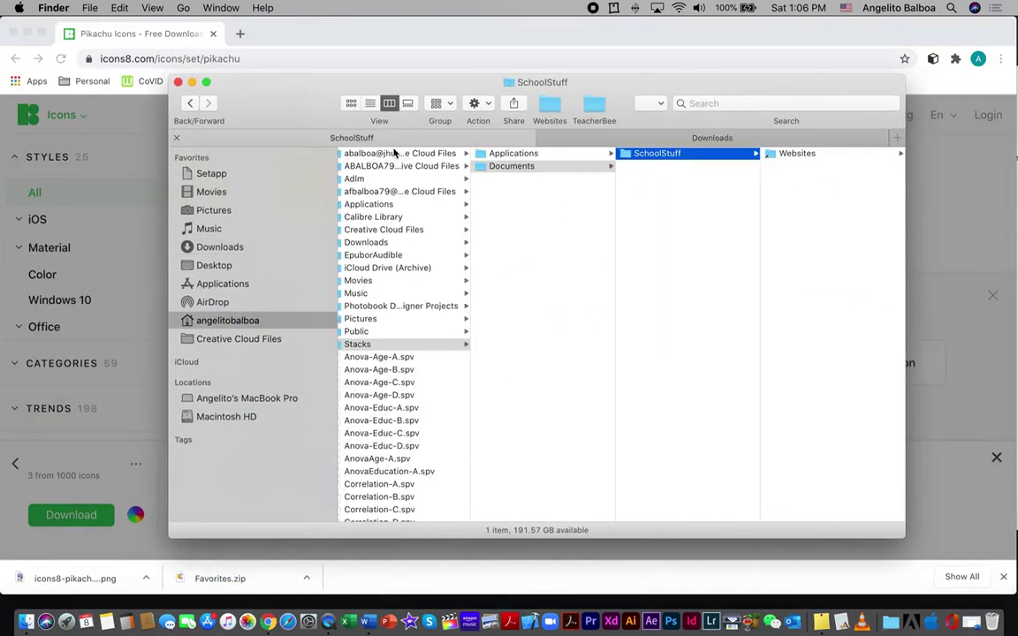
{"action": "left_click_drag", "start_coordinate": [353, 134], "coordinate": [184, 225]}
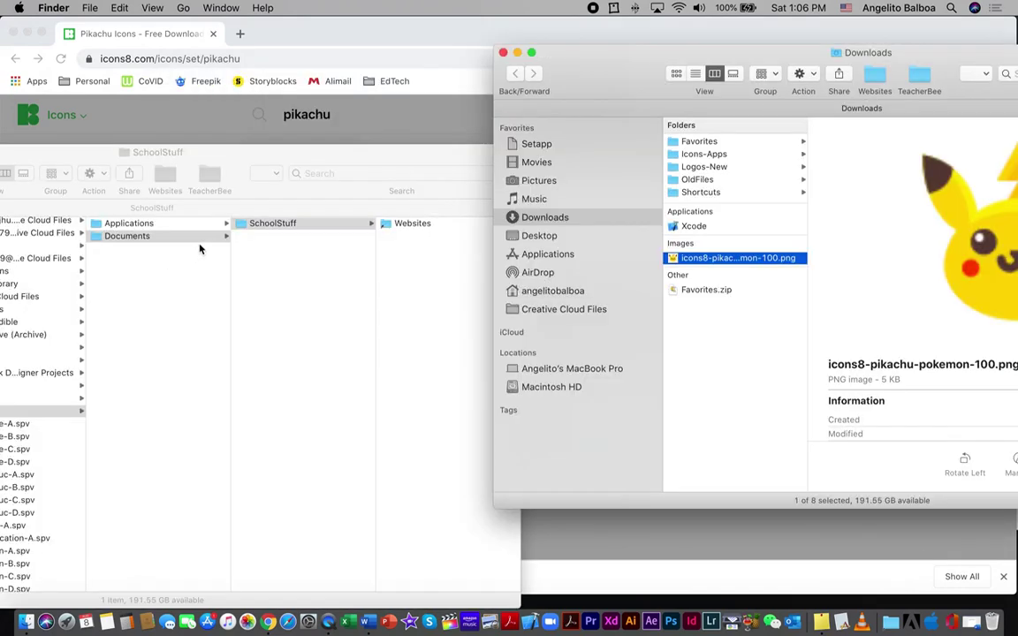
Open the Info window of the SchoolStuff folder and select its folder icon
{"action": "right_click", "coordinate": [265, 226]}
{"action": "left_click", "coordinate": [291, 270]}
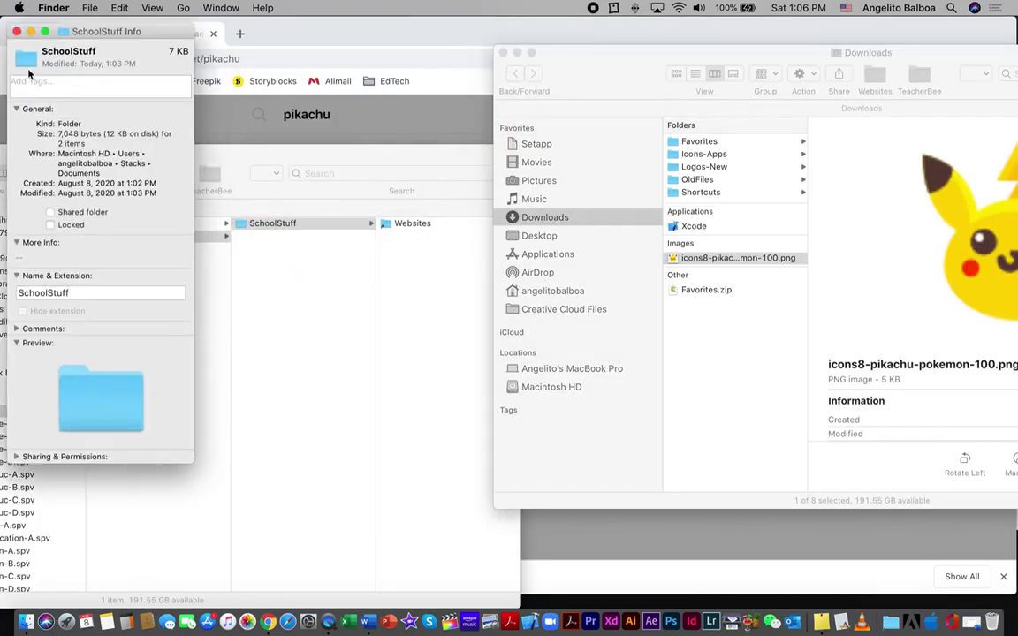
{"action": "left_click", "coordinate": [28, 61]}
Open icons8-pikachu-pokemon-100.png in Preview, select the area around the Pikachu image and copy it
{"action": "double_click", "coordinate": [733, 258]}
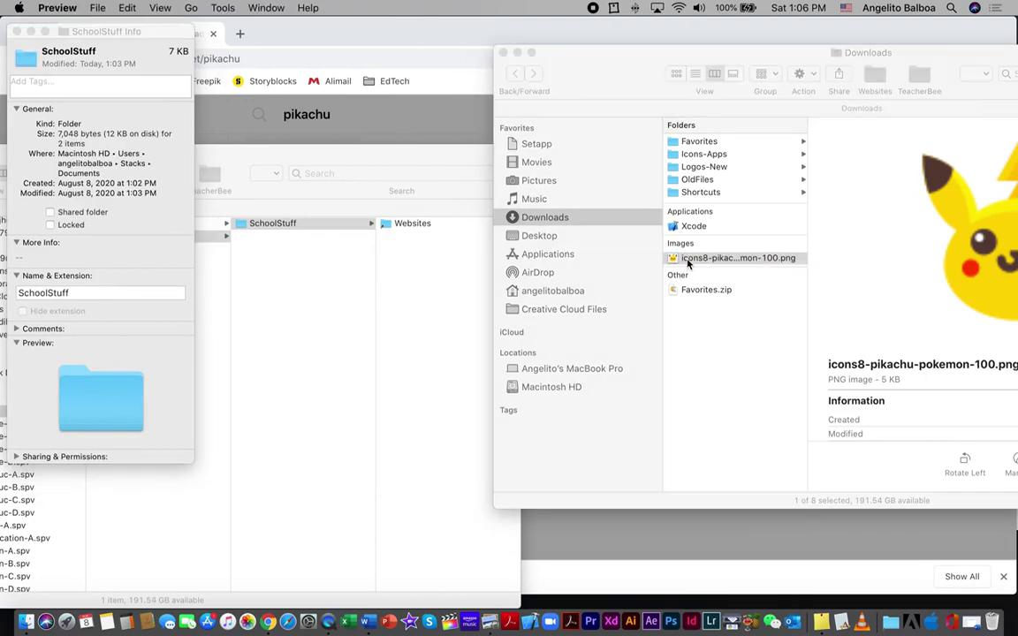
{"action": "left_click_drag", "start_coordinate": [314, 32], "coordinate": [622, 138]}
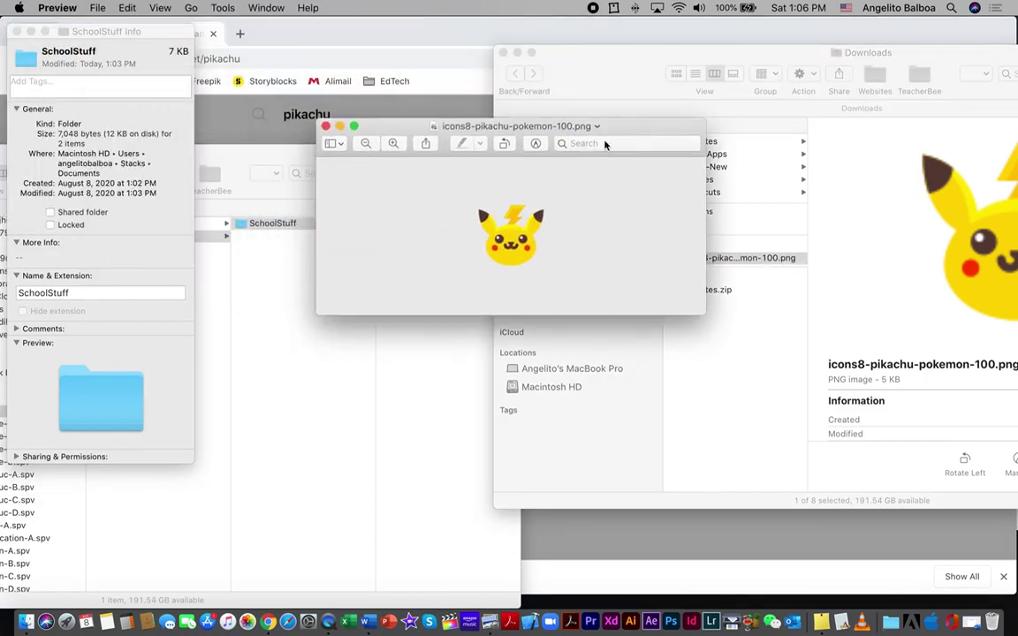
{"action": "left_click_drag", "start_coordinate": [454, 188], "coordinate": [581, 275]}
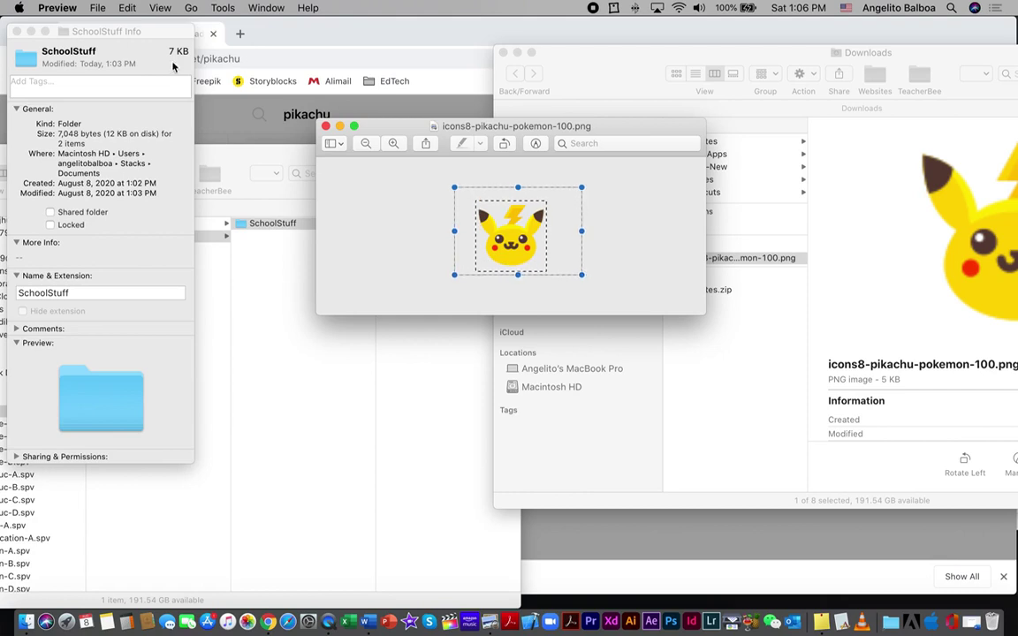
{"action": "left_click", "coordinate": [126, 9]}
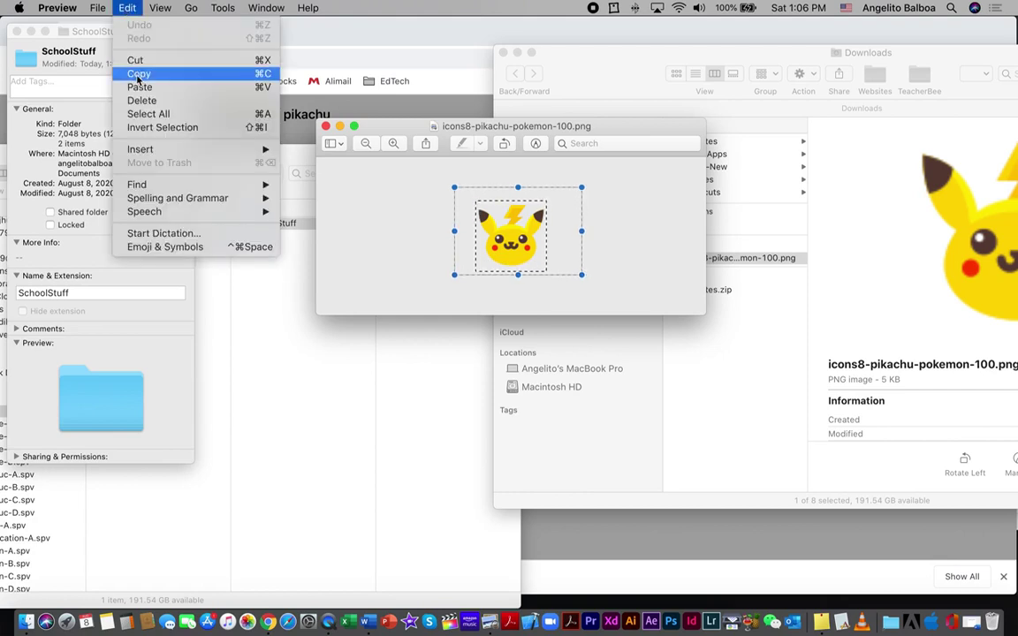
{"action": "left_click", "coordinate": [138, 75]}
Paste the copied Pikachu image over the folder icon in the SchoolStuff Info window and close that window
{"action": "left_click", "coordinate": [27, 59]}
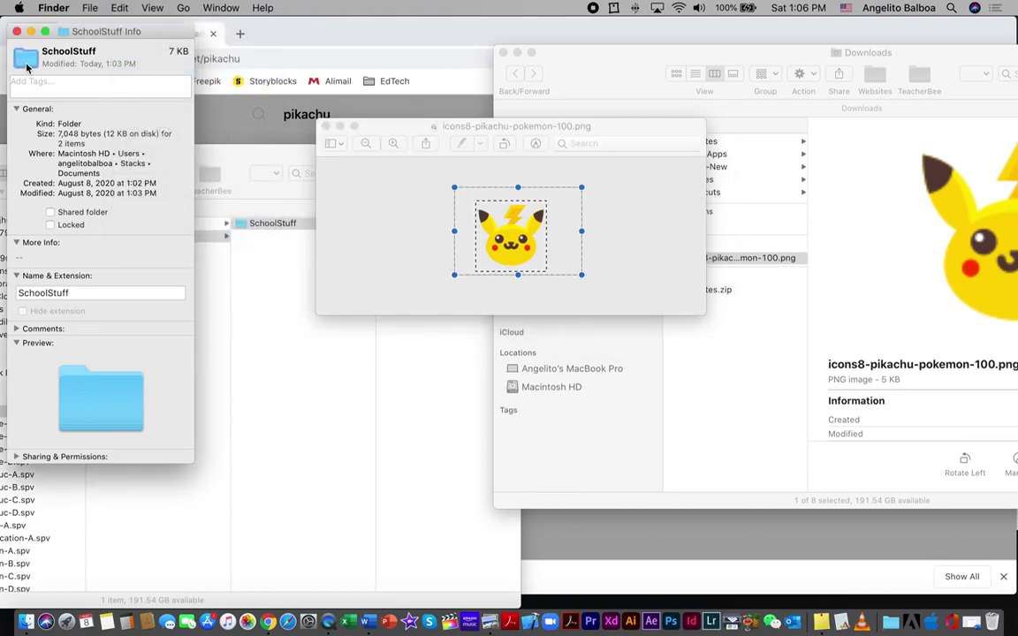
{"action": "left_click", "coordinate": [119, 8]}
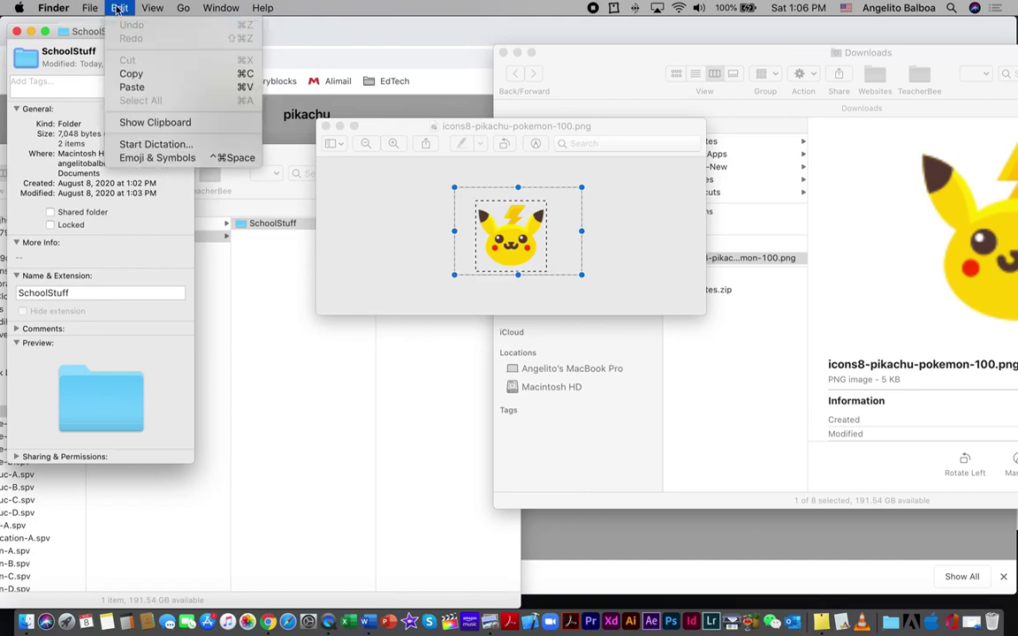
{"action": "left_click", "coordinate": [140, 84]}
{"action": "key", "text": "super+w"}
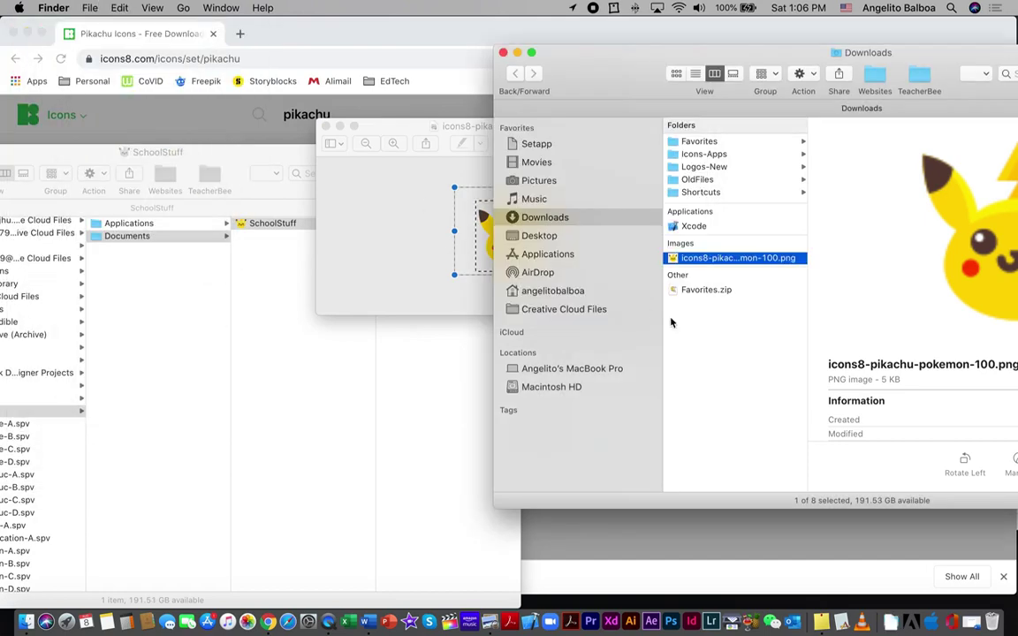
Set the SchoolStuff item in the Dock to display as a folder, and bring the SchoolStuff Finder window to the front
{"action": "right_click", "coordinate": [889, 630]}
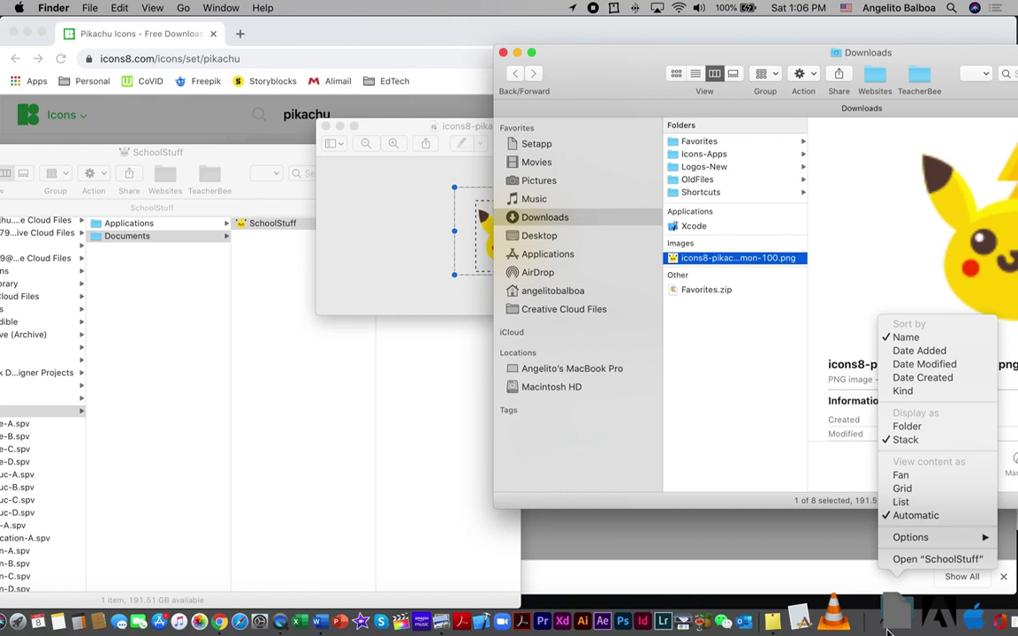
{"action": "left_click", "coordinate": [911, 428]}
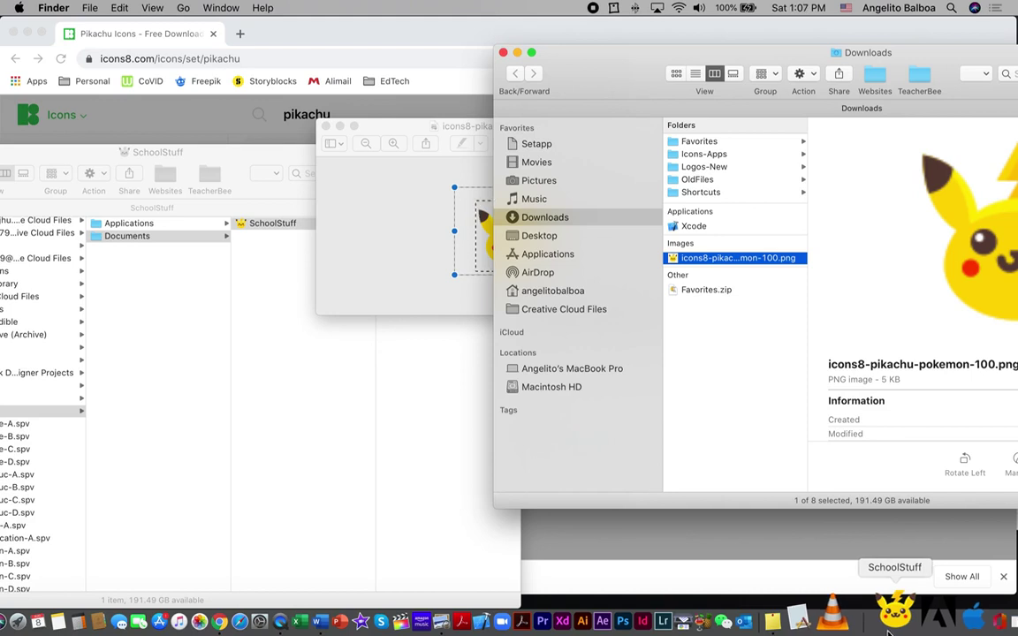
{"action": "left_click_drag", "start_coordinate": [291, 152], "coordinate": [551, 206]}
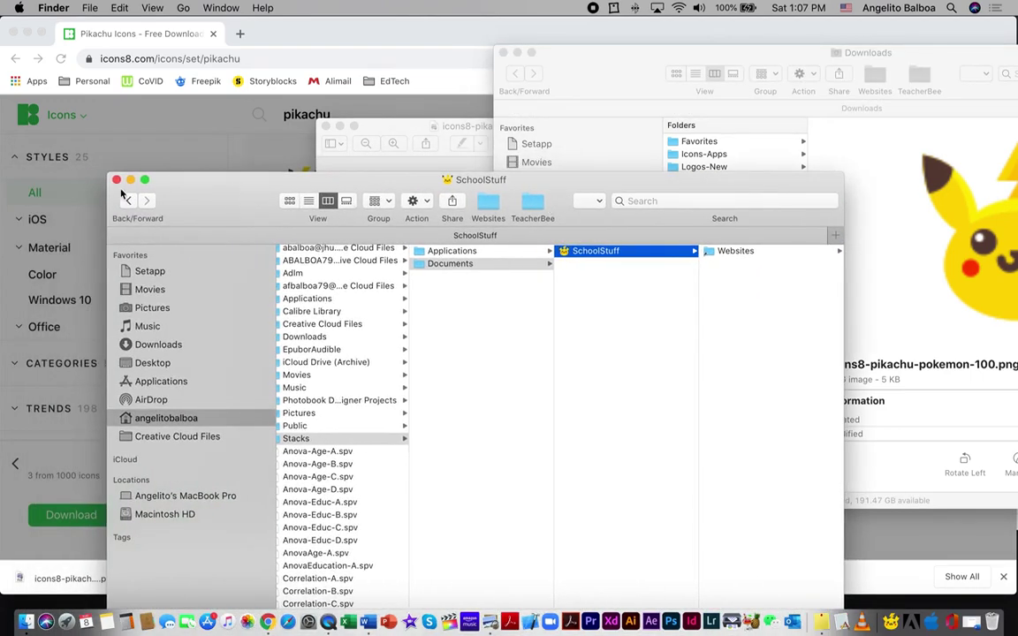